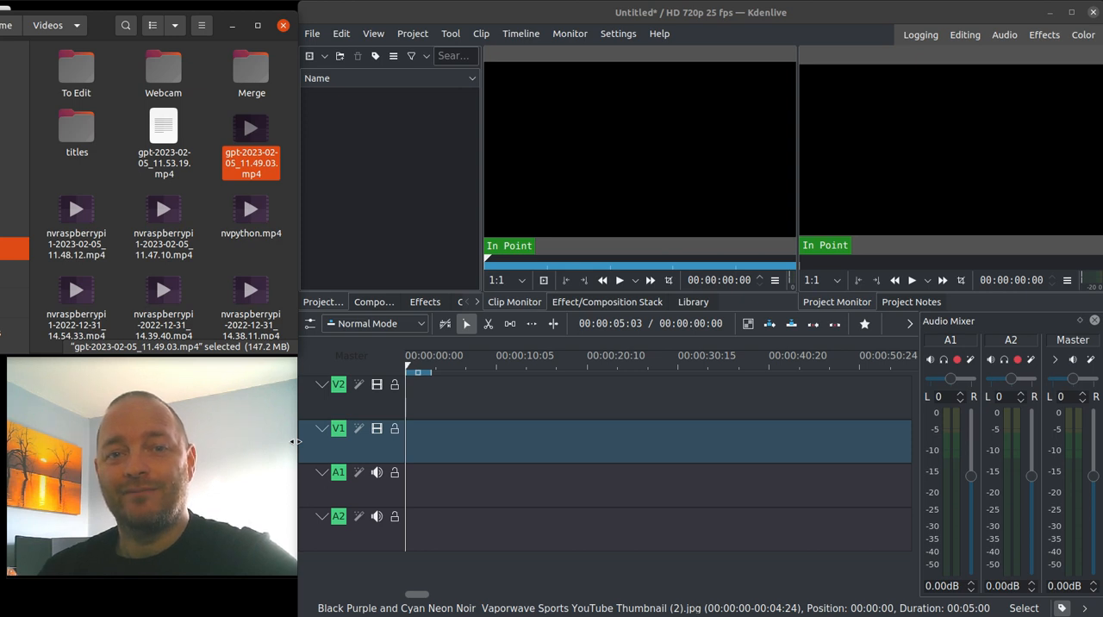
Switch to Canva in the browser and create a new Phone Wallpaper design of 1080 × 1920 px.
click(454, 584)
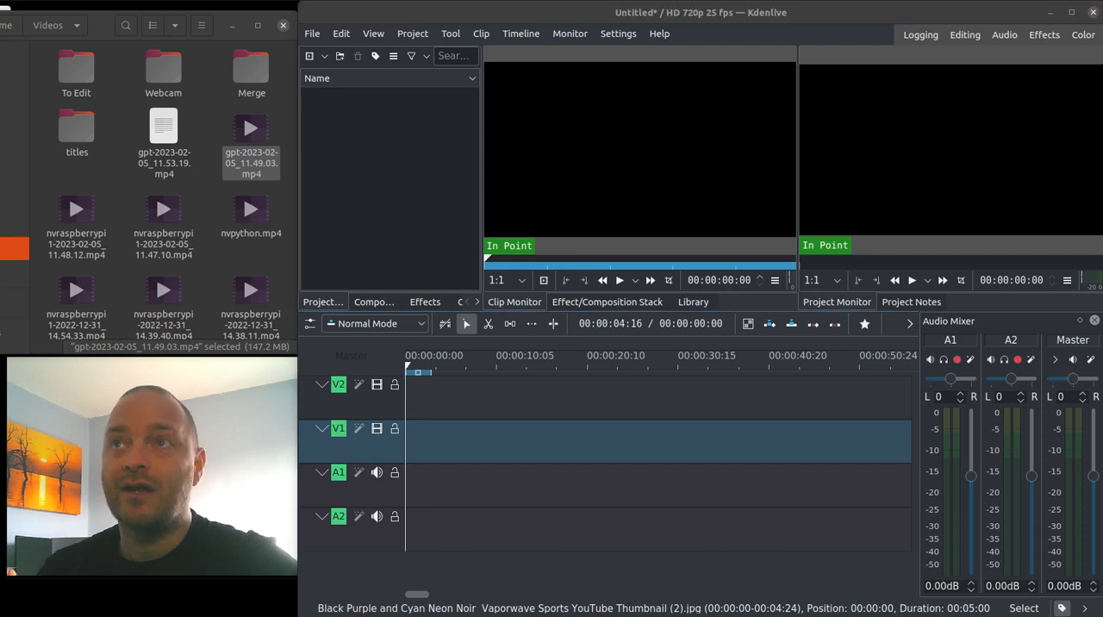
key(alt+Tab)
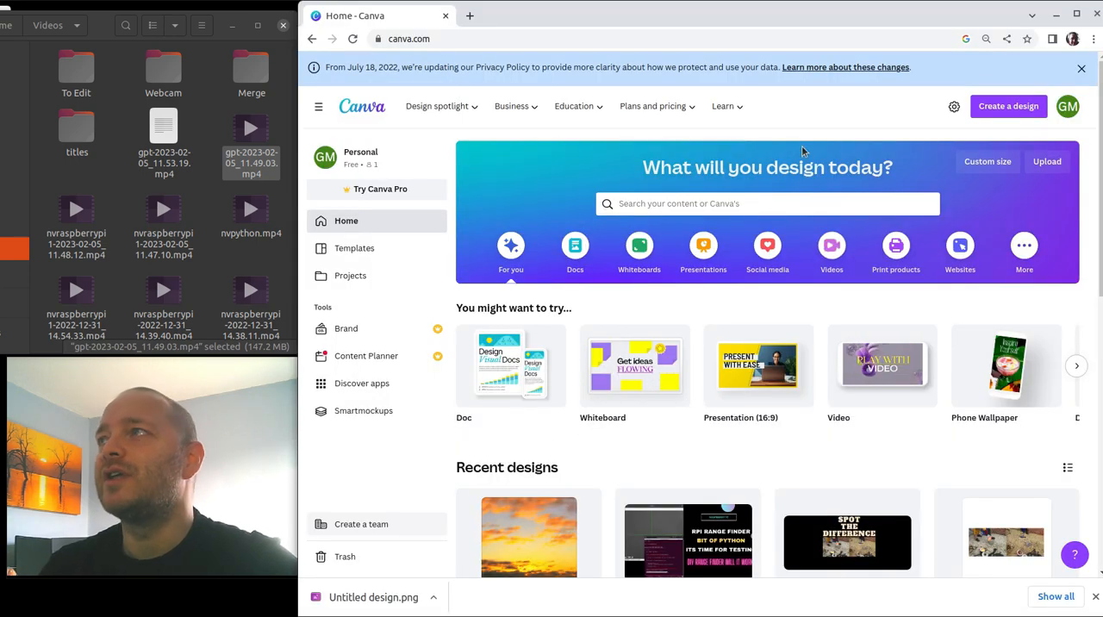
click(1015, 108)
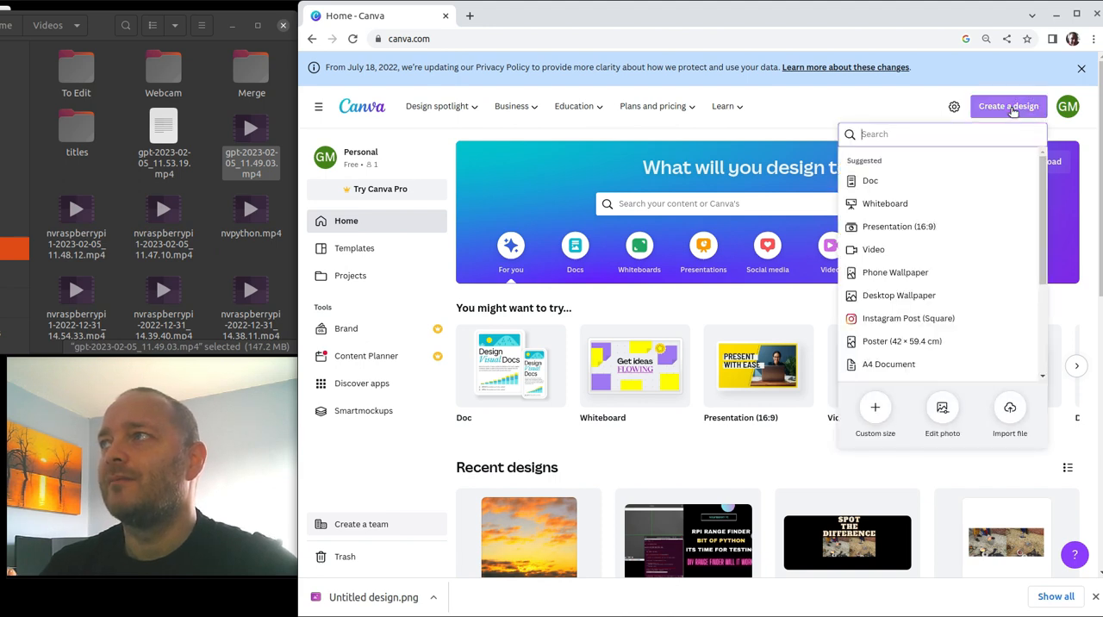
click(901, 276)
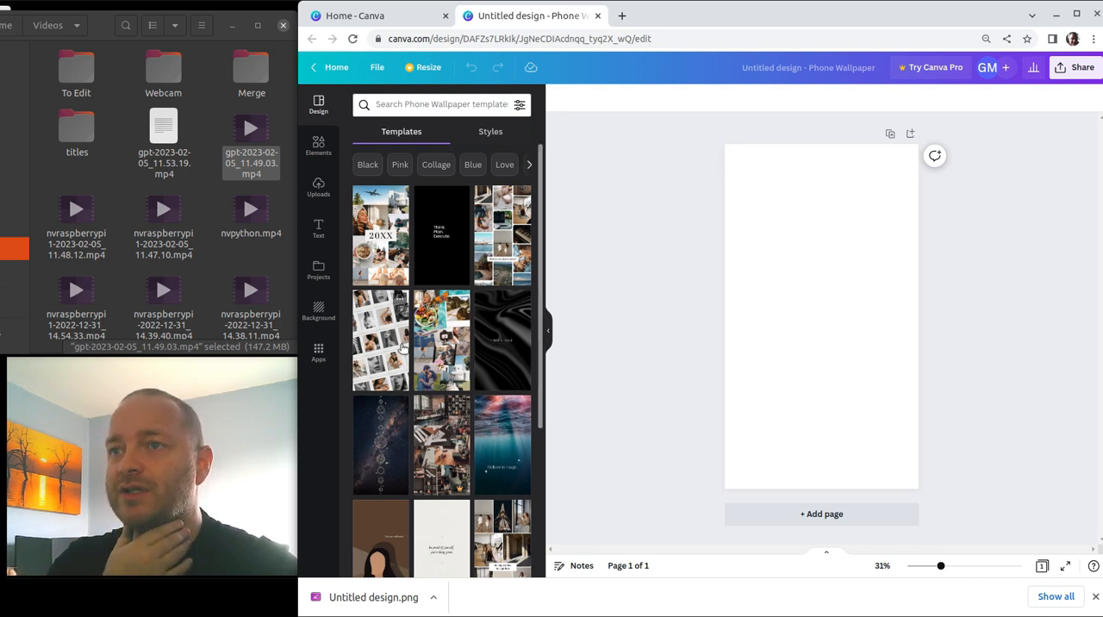
Search the photo elements for "beach sand".
scroll(422, 338, down, 2)
scroll(421, 339, down, 2)
scroll(423, 338, up, 5)
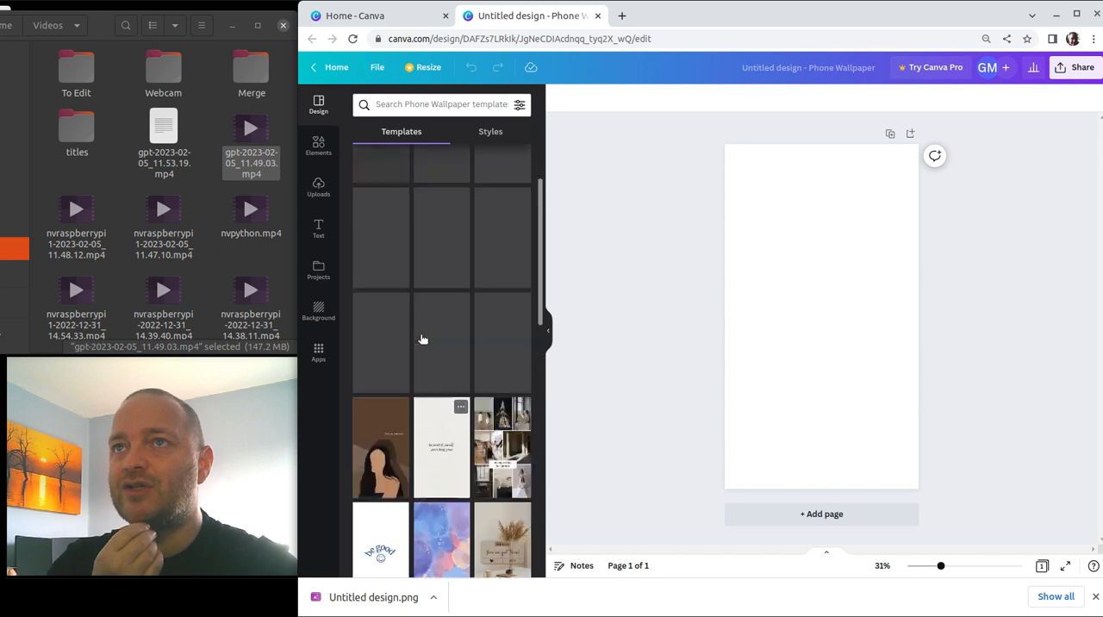
click(317, 147)
scroll(422, 256, down, 2)
click(369, 316)
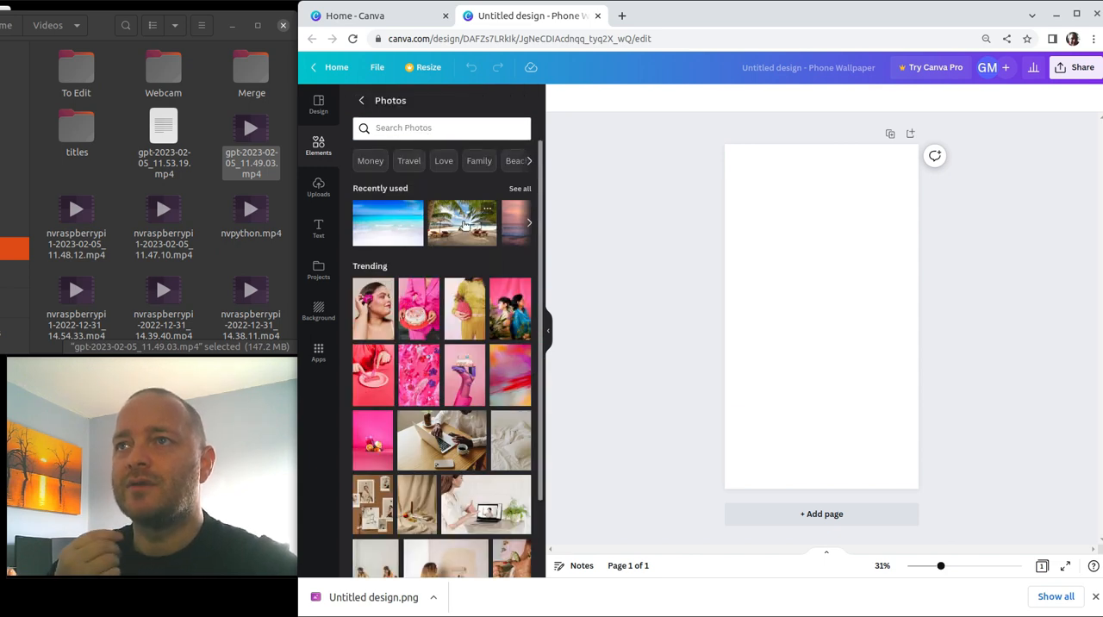
click(431, 128)
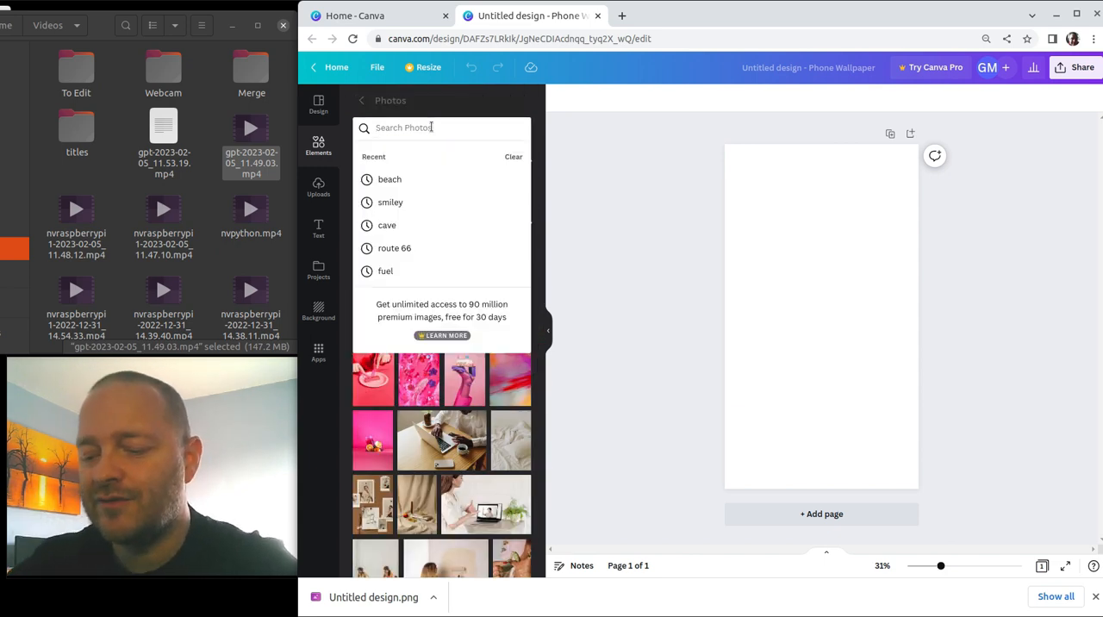
text(beac)
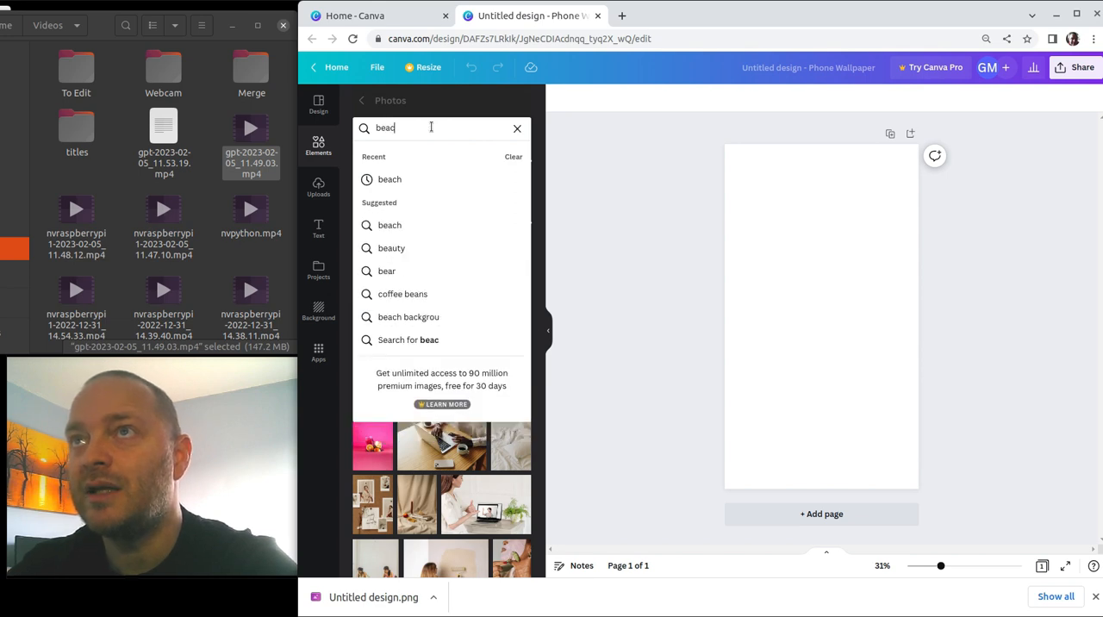
text(h sand)
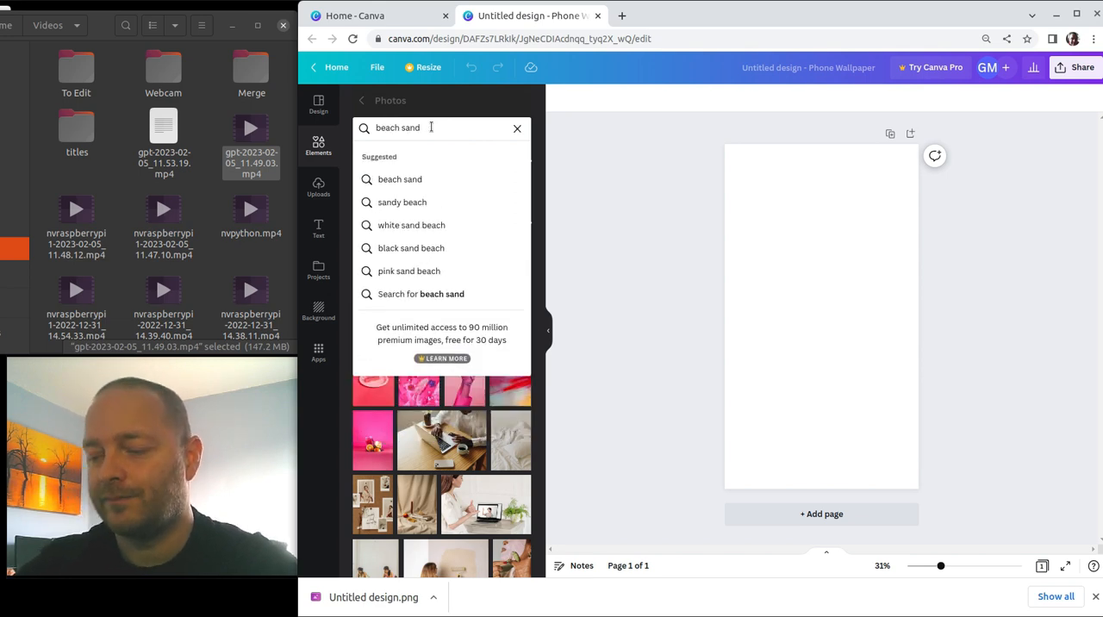
key(Return)
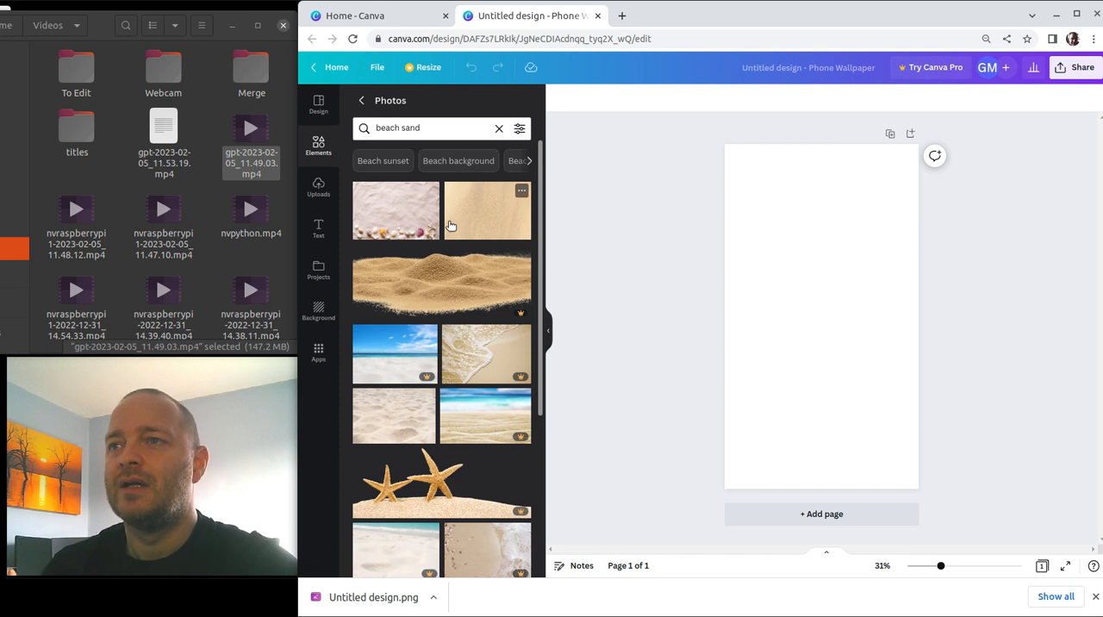
Add the aerial photo of dark teal sea washing onto pale sand to the blank page.
scroll(445, 276, down, 1)
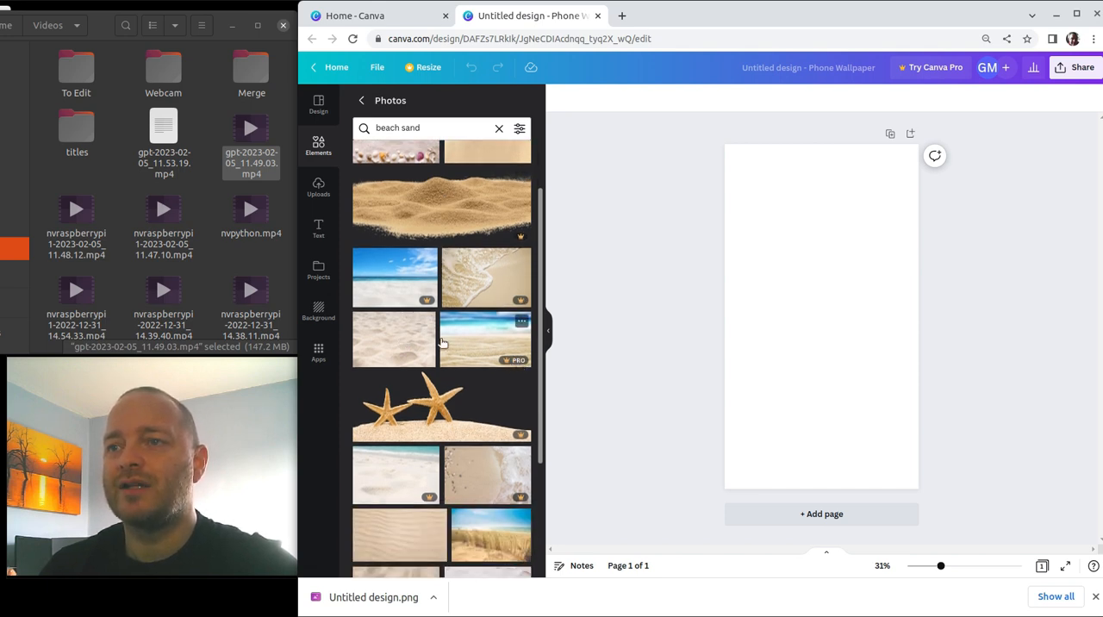
scroll(388, 337, down, 2)
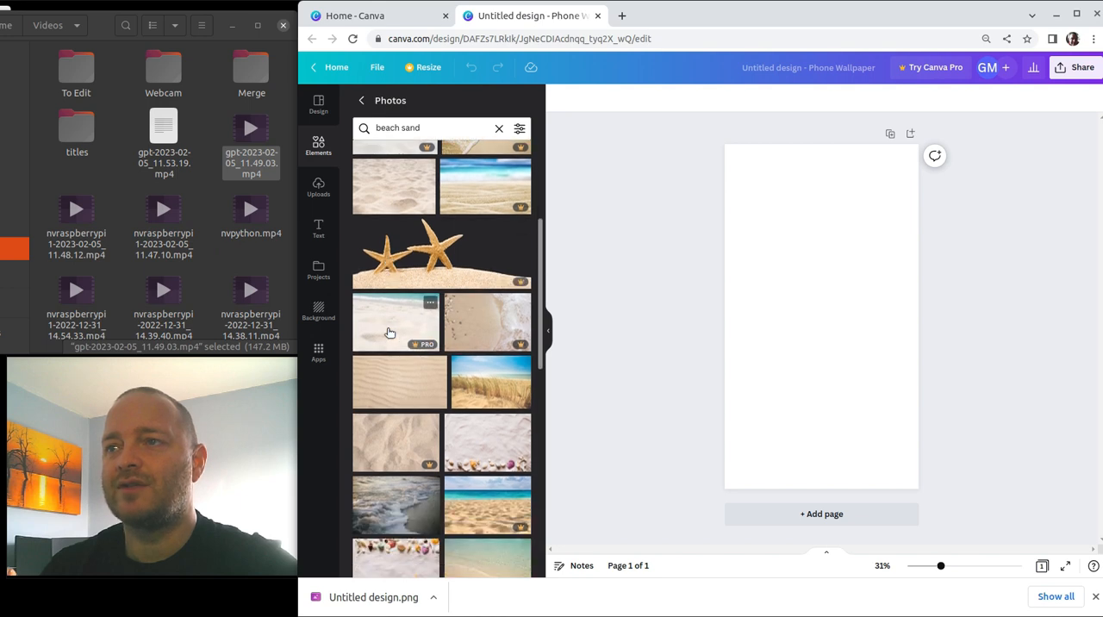
scroll(389, 332, down, 1)
scroll(395, 310, down, 1)
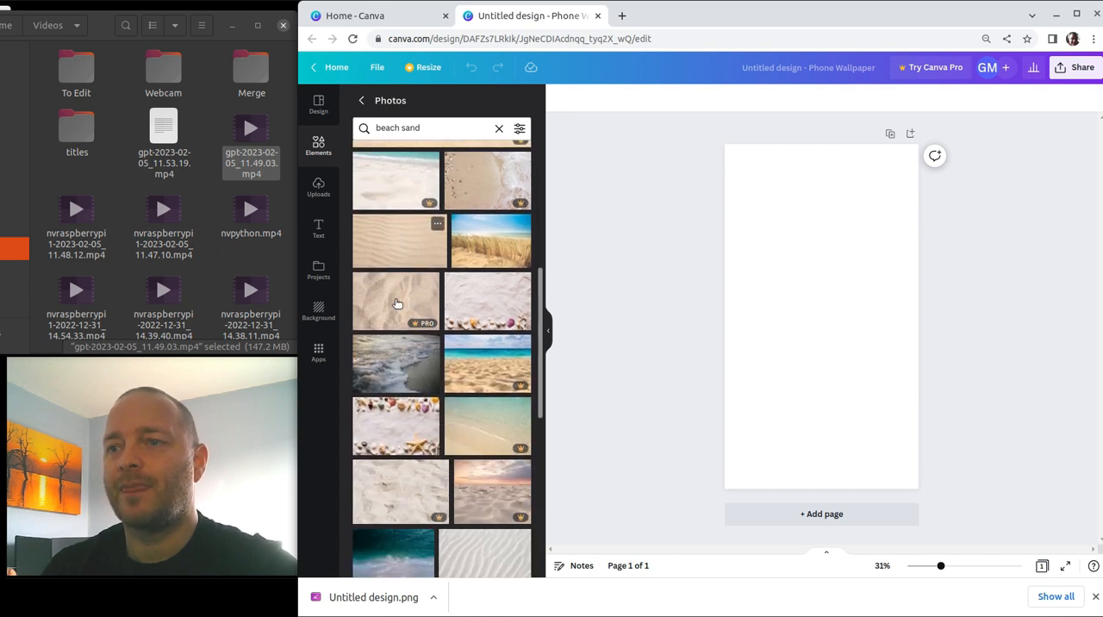
scroll(396, 302, down, 2)
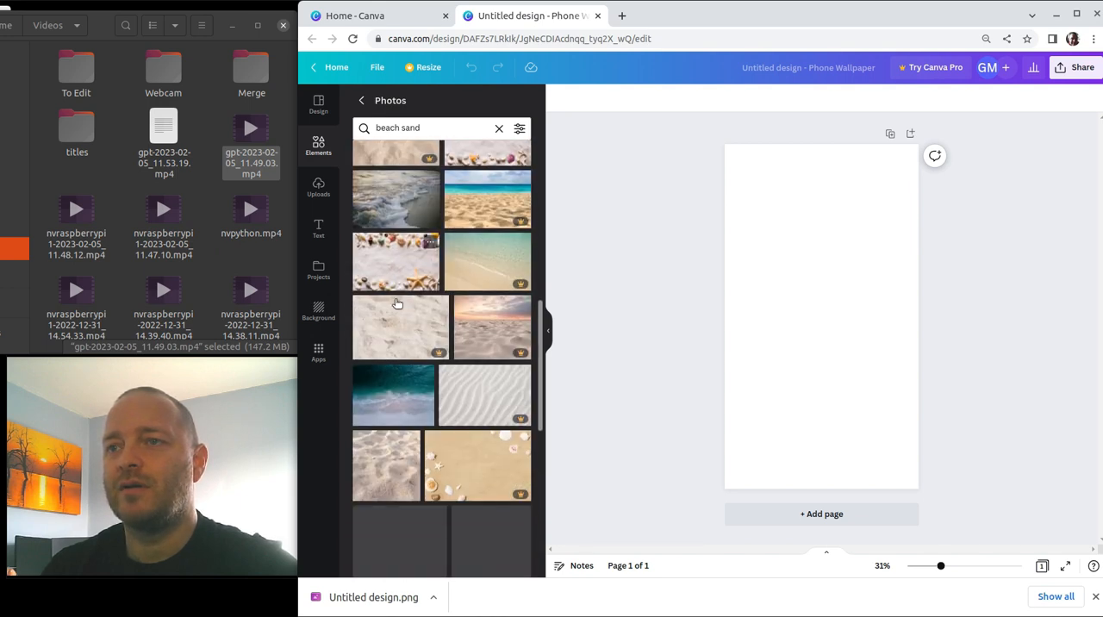
click(398, 398)
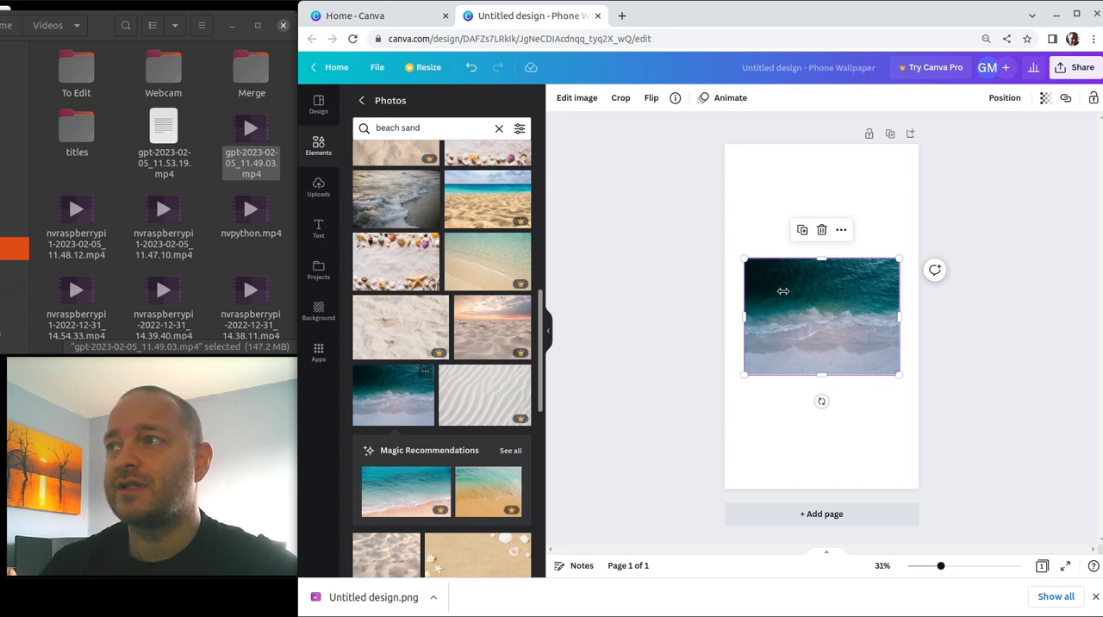
Stretch the beach photo to all four page edges so that it fills the whole page.
drag(821, 258, 828, 144)
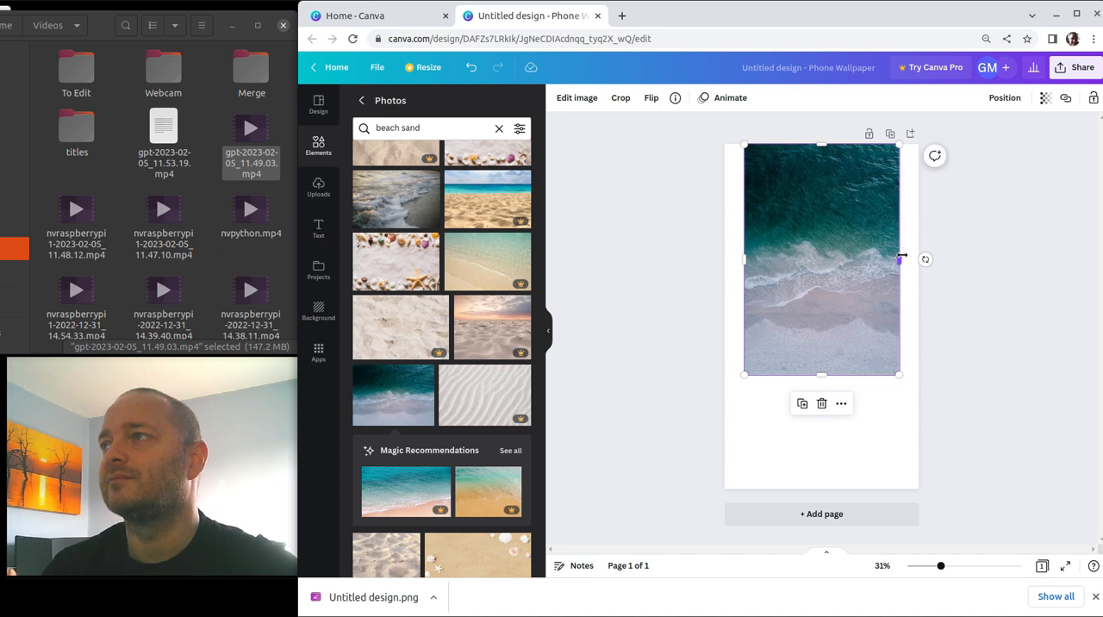
mouse_move(903, 258)
mouse_down()
mouse_move(925, 257)
mouse_move(914, 257)
mouse_up()
drag(740, 263, 725, 262)
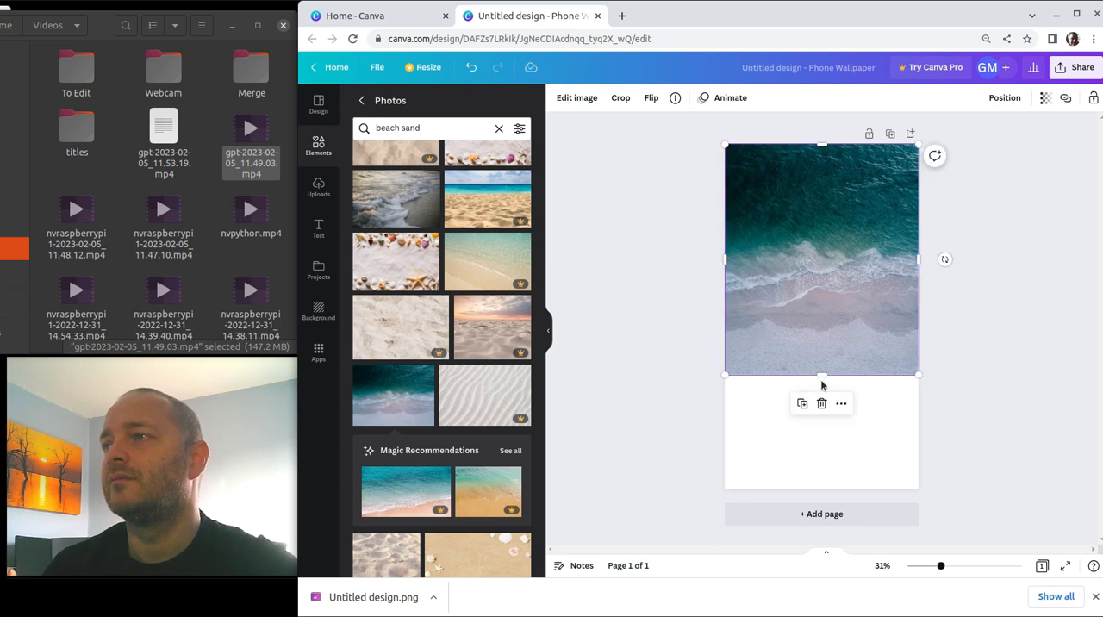
drag(823, 378, 820, 489)
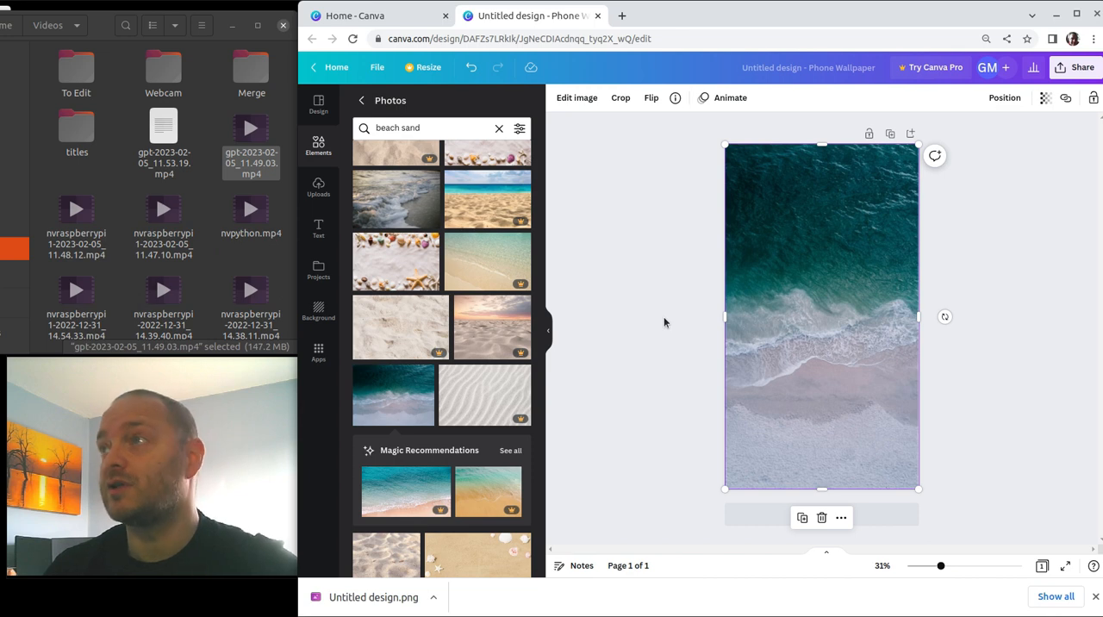
Download the design as a PNG at 1,080 × 1,920 px.
click(1082, 68)
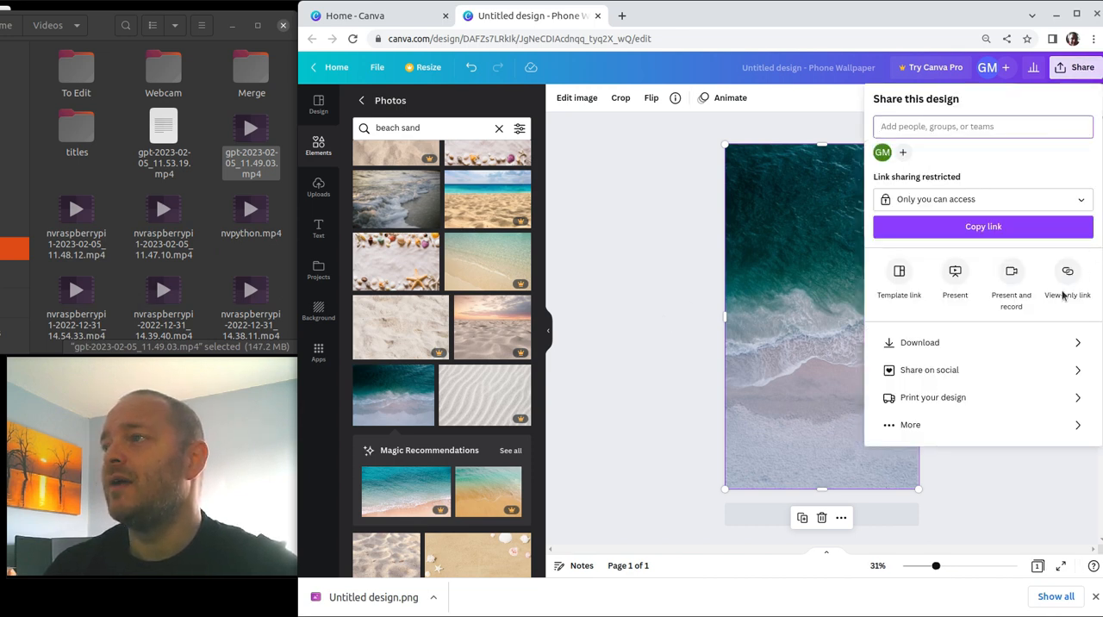
click(934, 351)
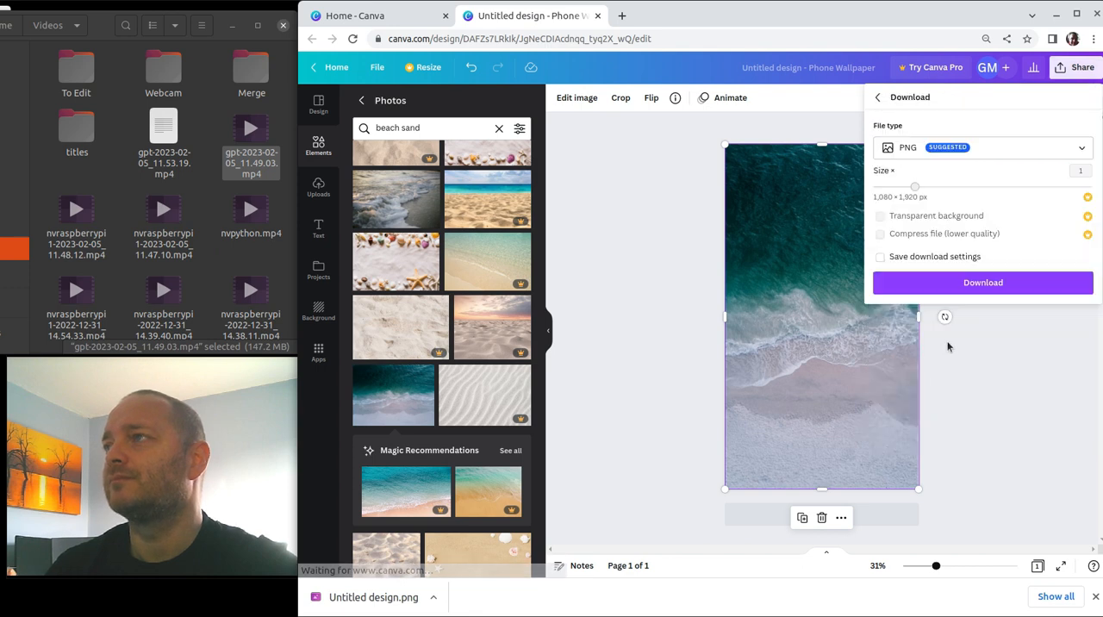
click(983, 287)
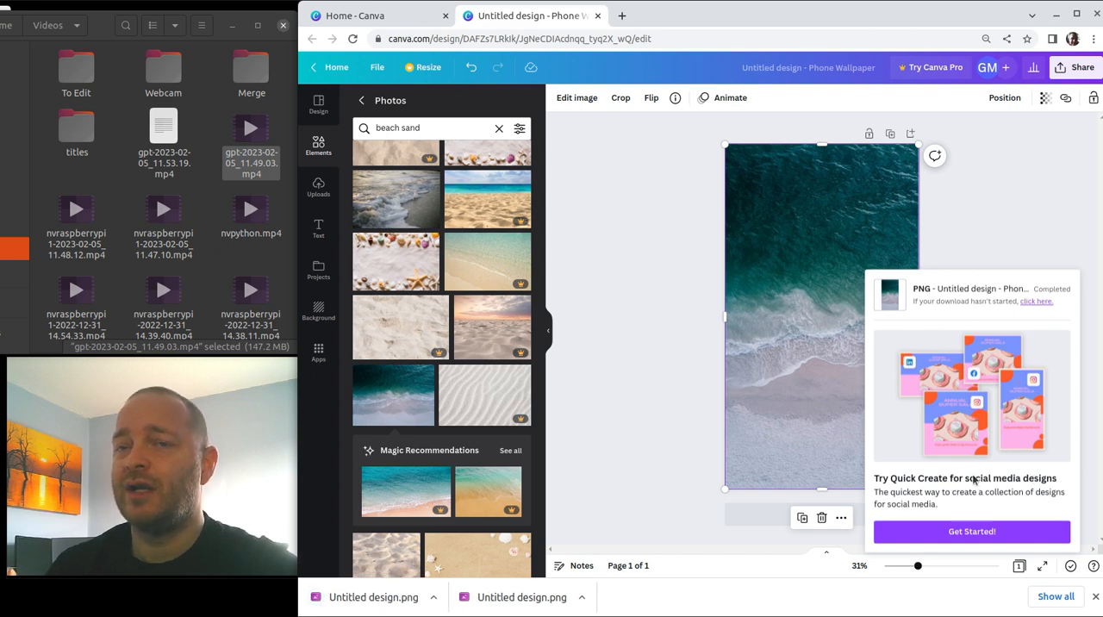
click(1024, 195)
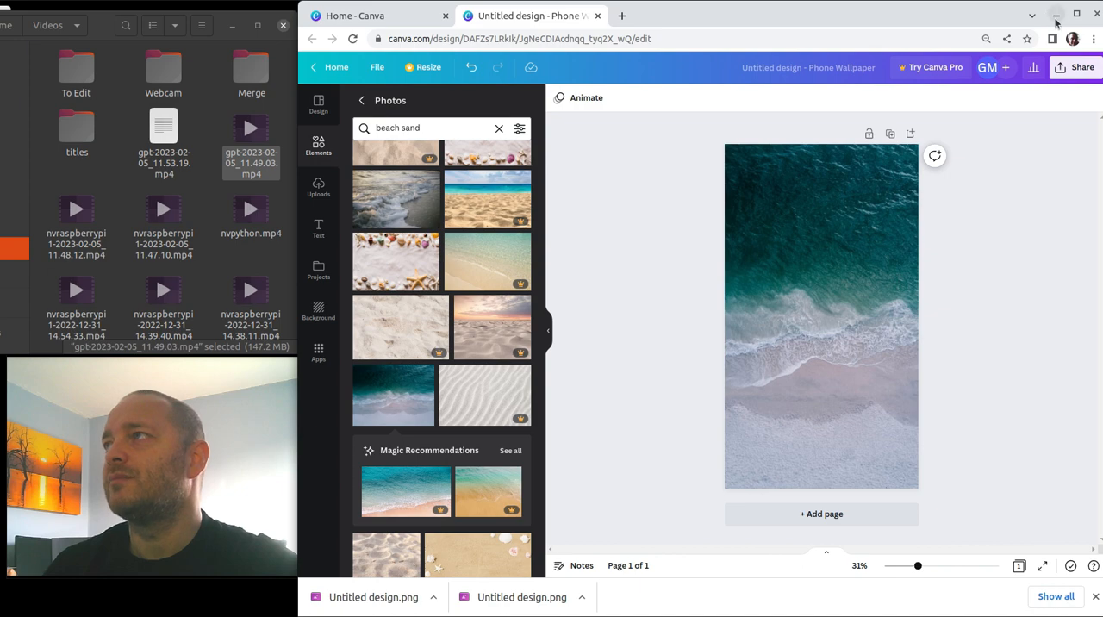
Switch to Kdenlive, import Untitled design.png from the Downloads folder and adopt its 1080x1920, 25 fps project profile.
click(1055, 14)
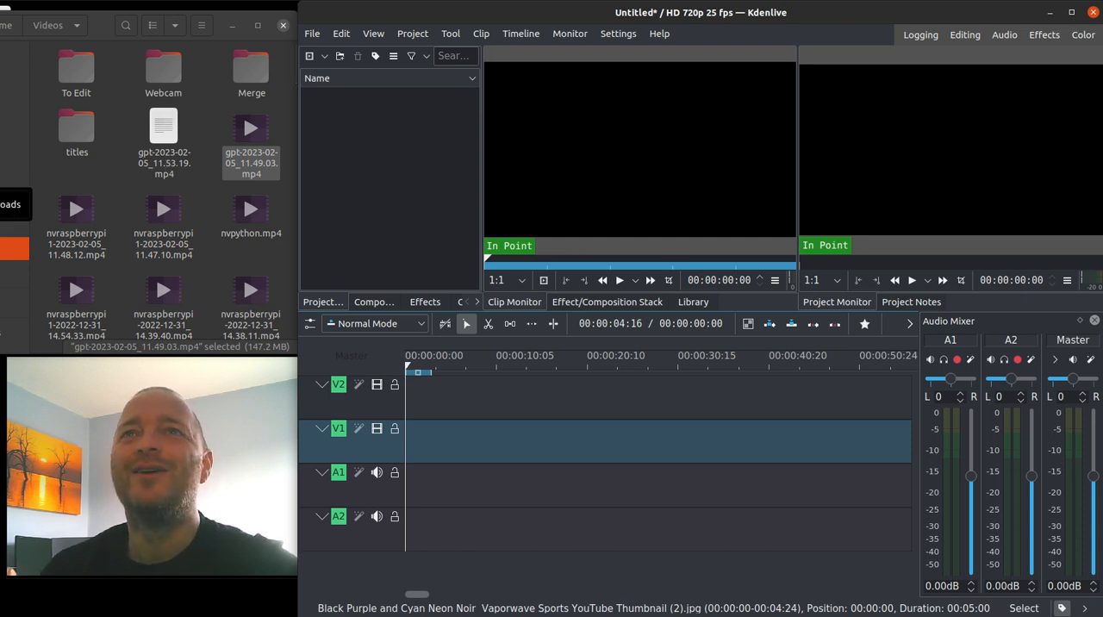
click(13, 176)
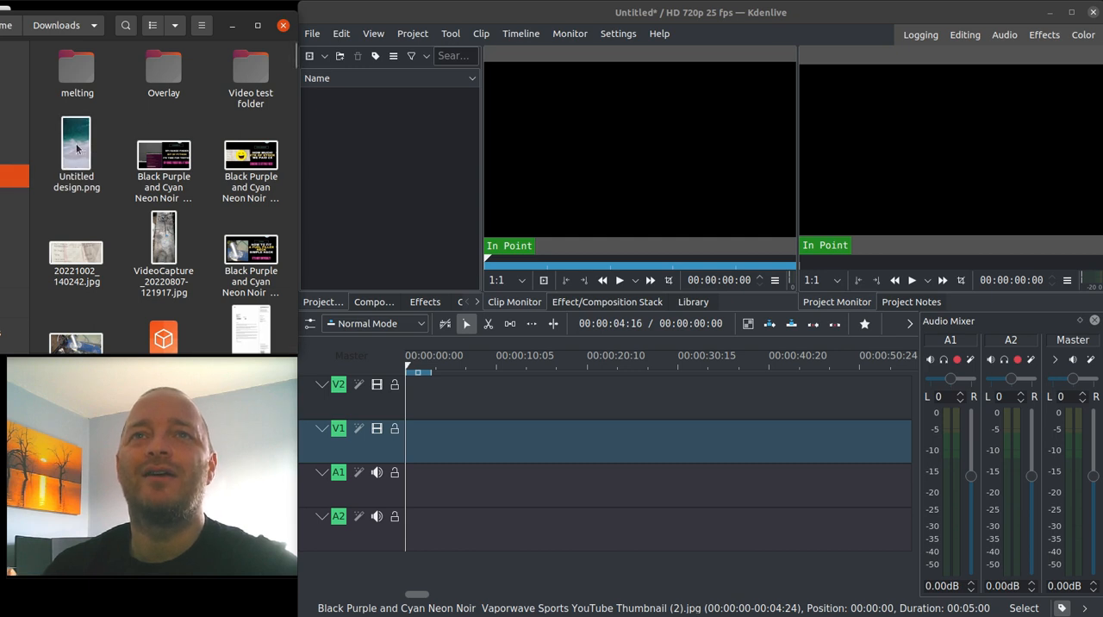
drag(77, 149, 357, 135)
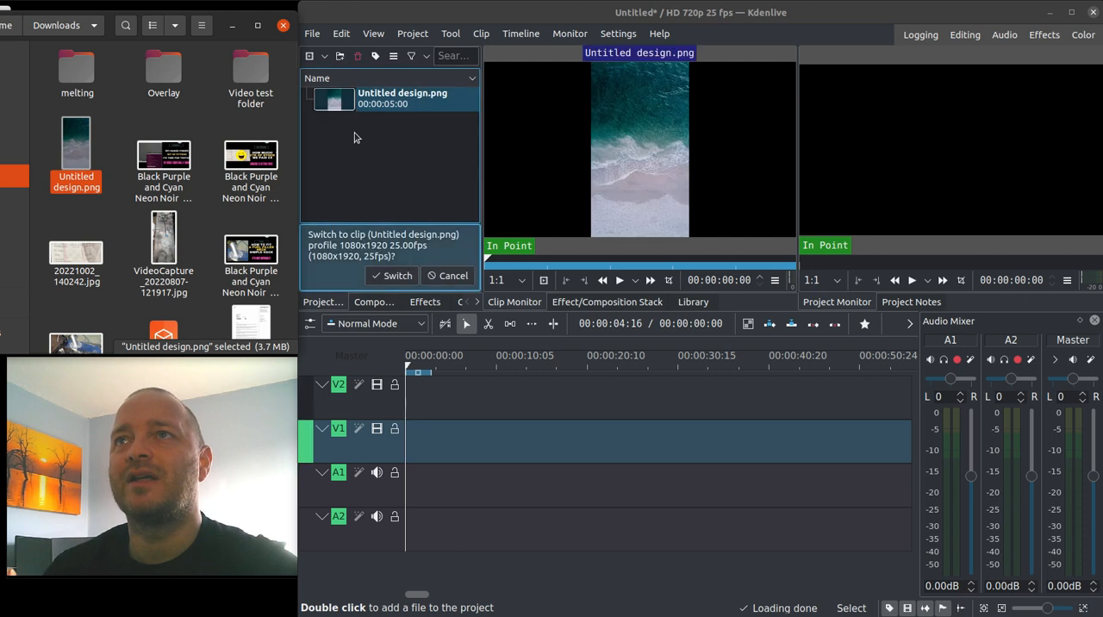
click(392, 275)
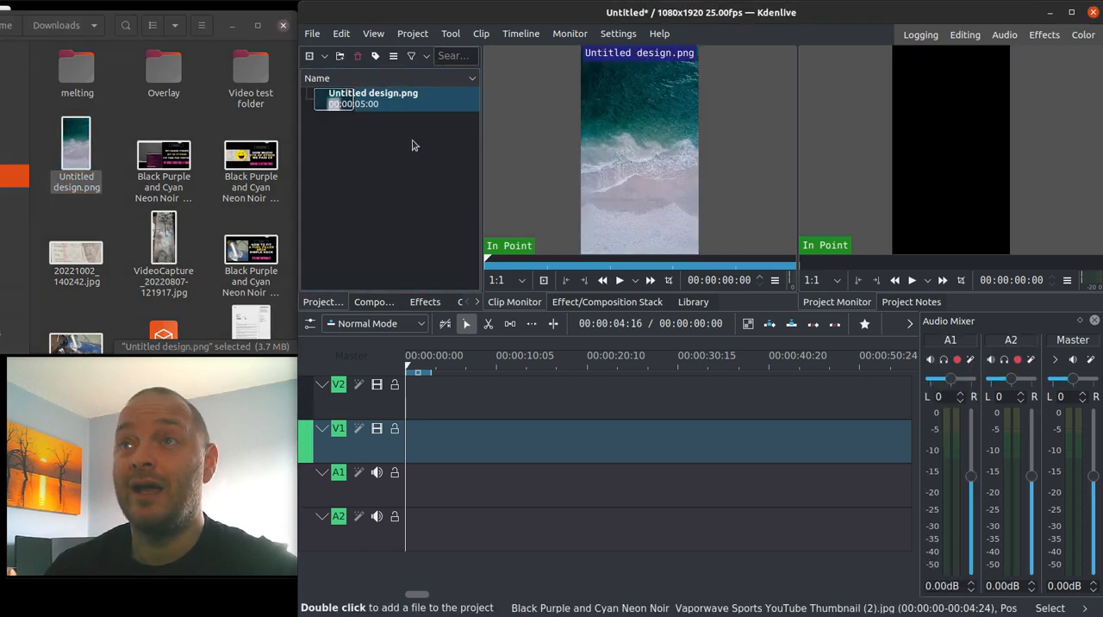
Place Untitled design.png at the start of track V1, extended to about 00:00:13:20, and briefly play the timeline.
drag(334, 105, 402, 464)
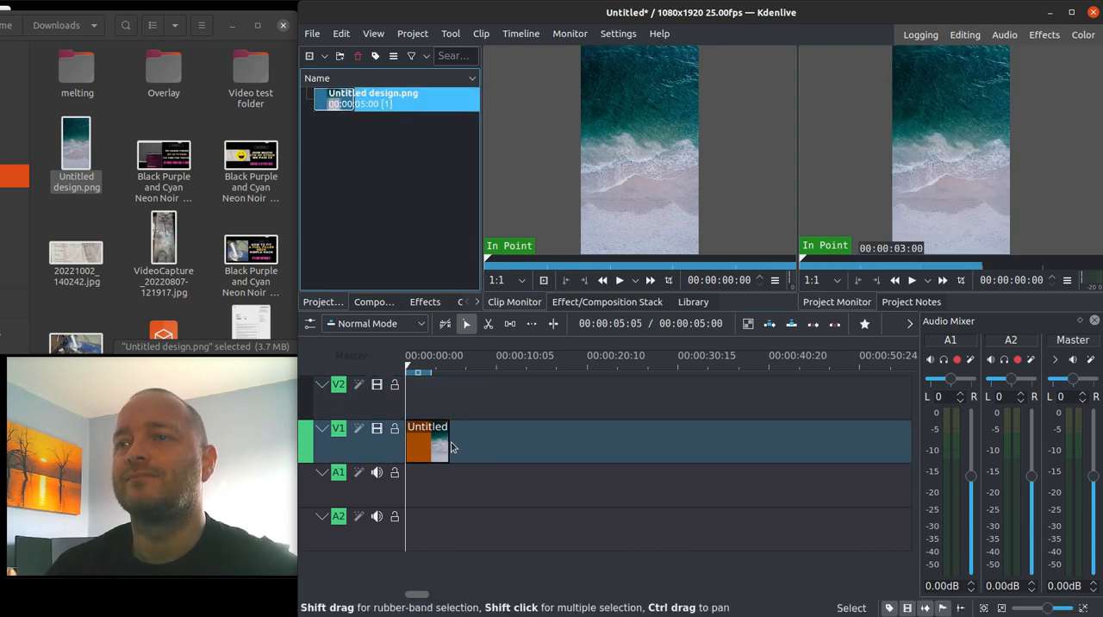
drag(449, 443, 527, 439)
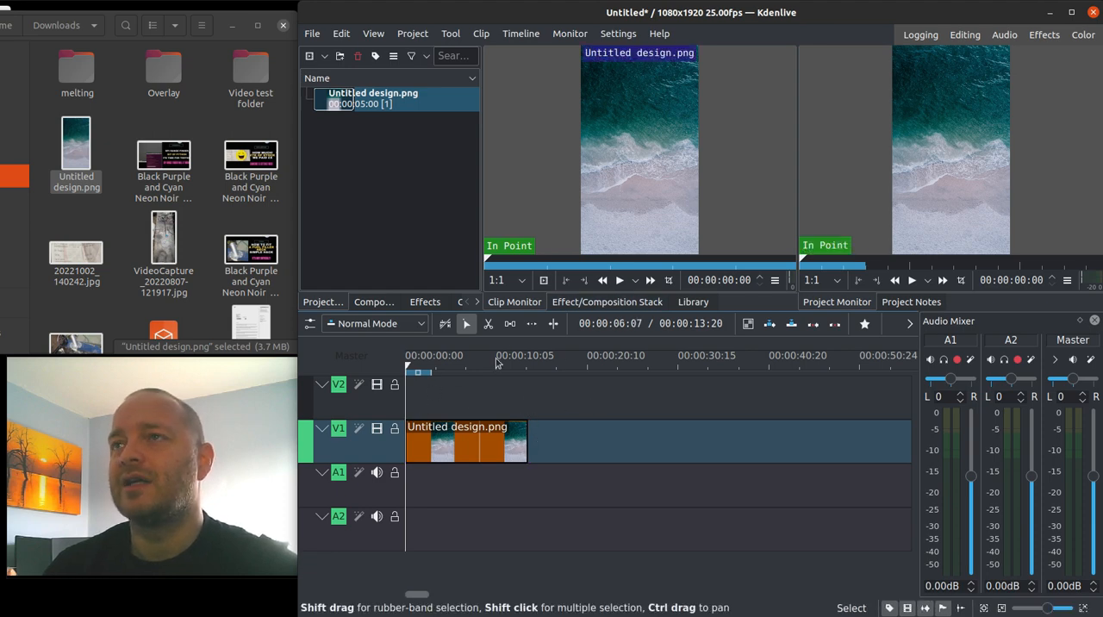
click(911, 281)
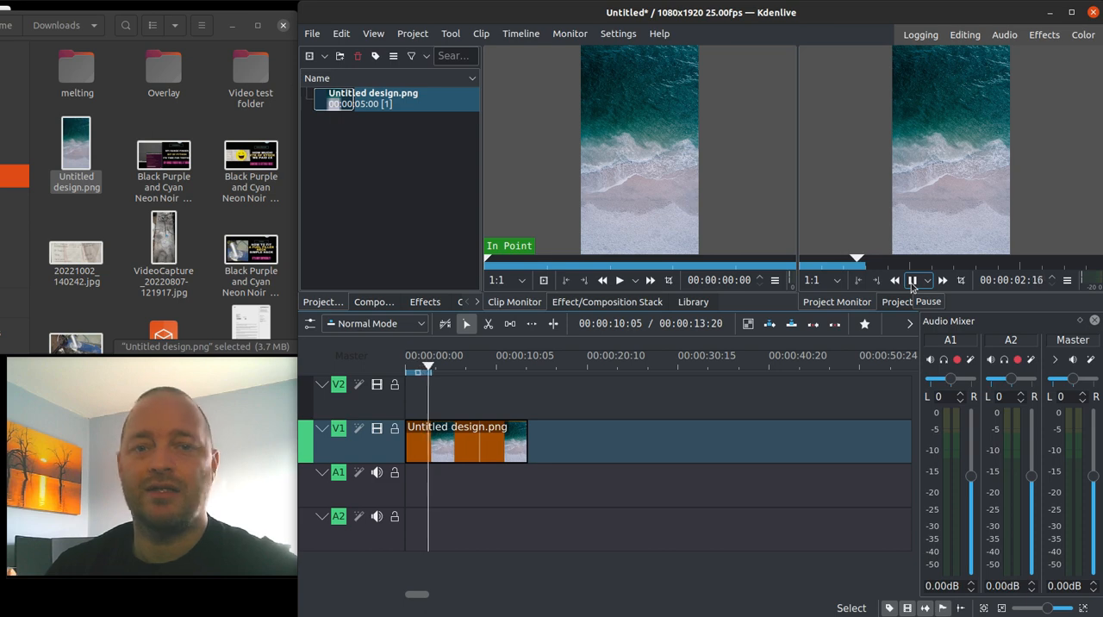
click(911, 281)
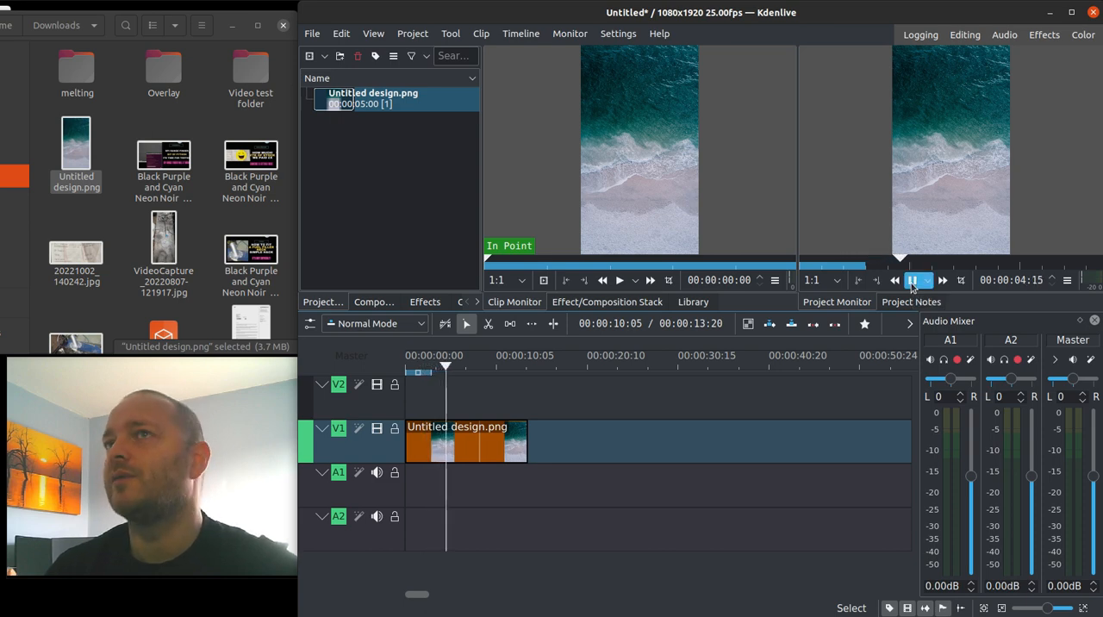
click(425, 396)
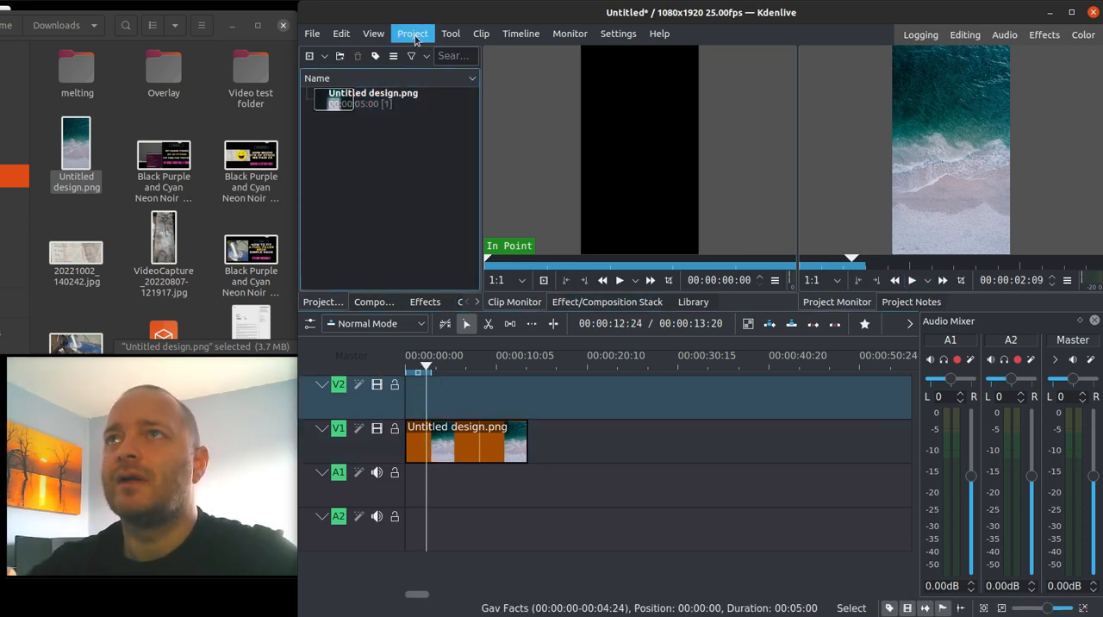
Start a new title clip and draw a rectangle about 813 by 260 px in the upper part of its canvas.
click(413, 34)
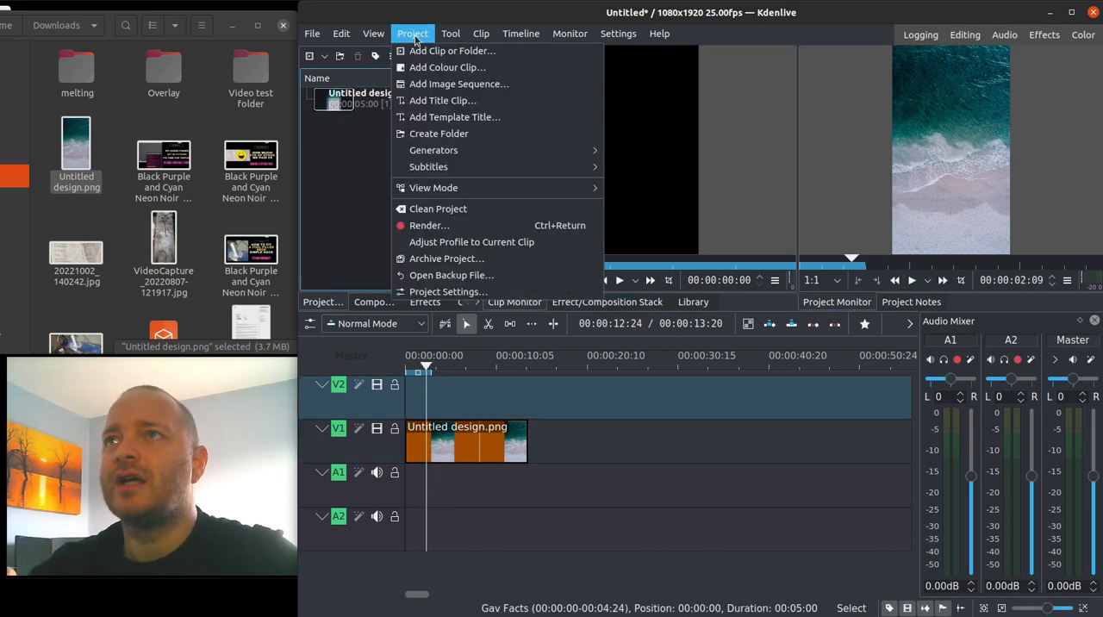
click(449, 101)
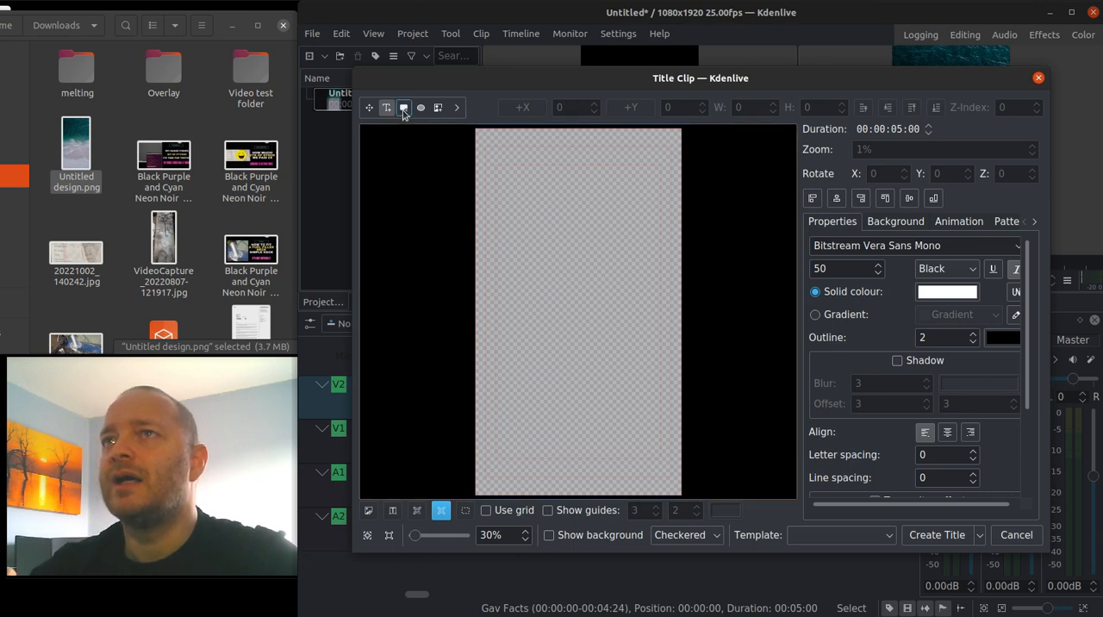
click(403, 107)
mouse_move(501, 211)
mouse_down()
mouse_move(665, 267)
mouse_move(657, 260)
mouse_up()
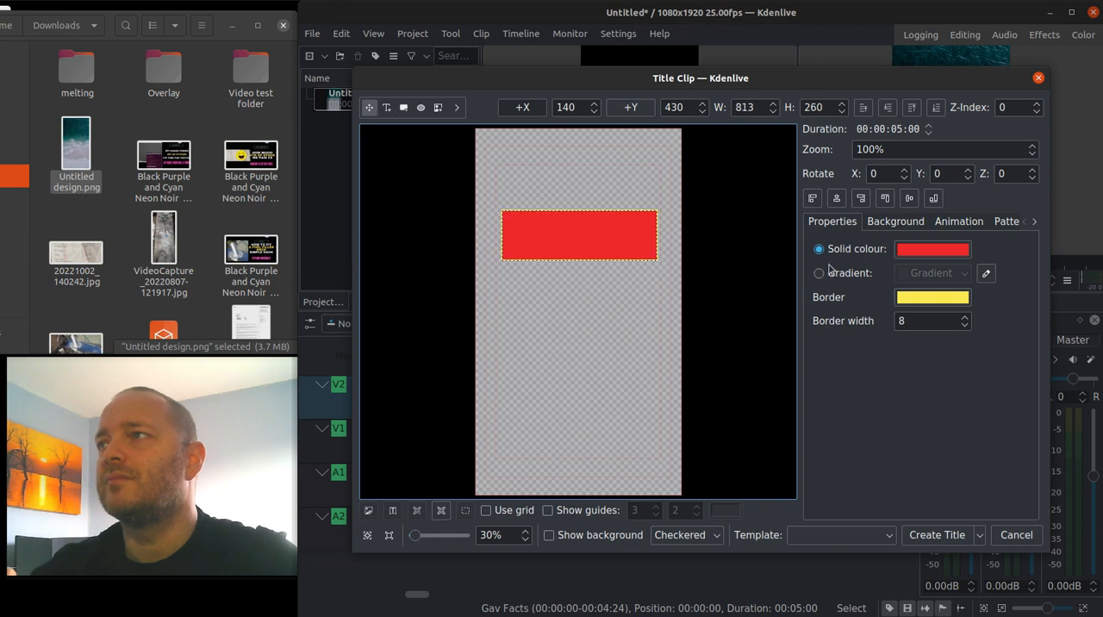
Set the rectangle's solid colour and border colour to black and centre it horizontally on the canvas.
click(568, 288)
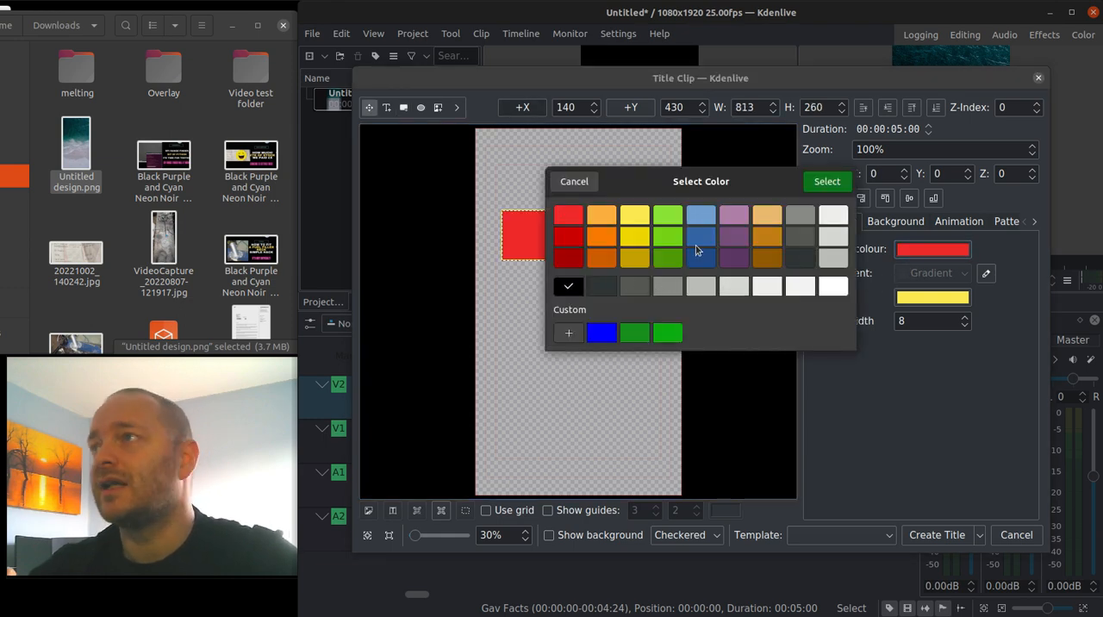
click(818, 184)
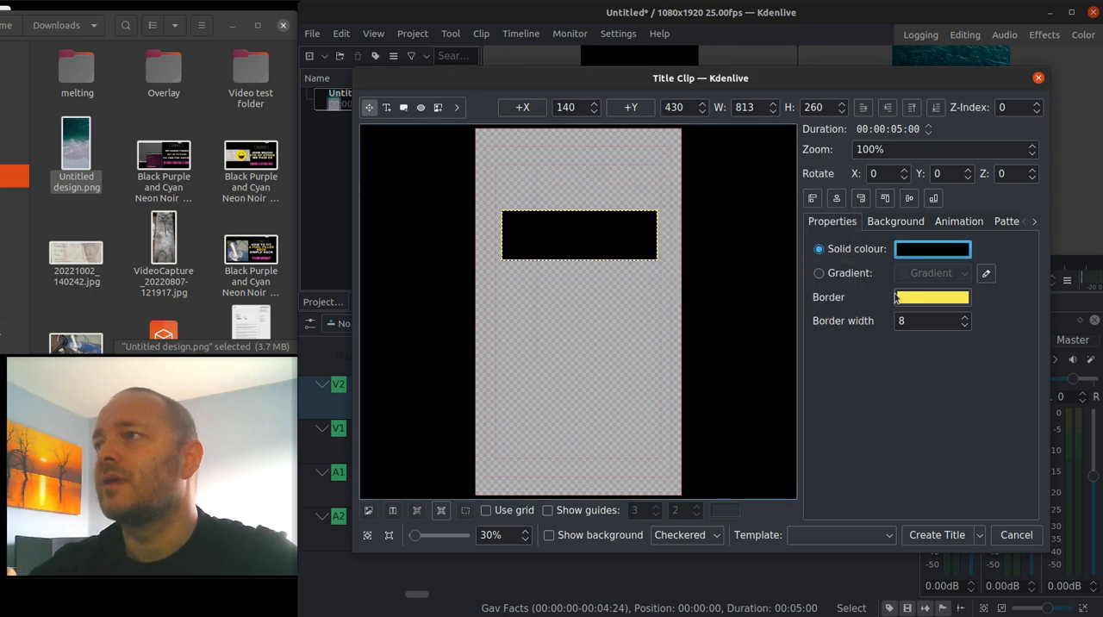
click(930, 297)
click(568, 286)
key(Return)
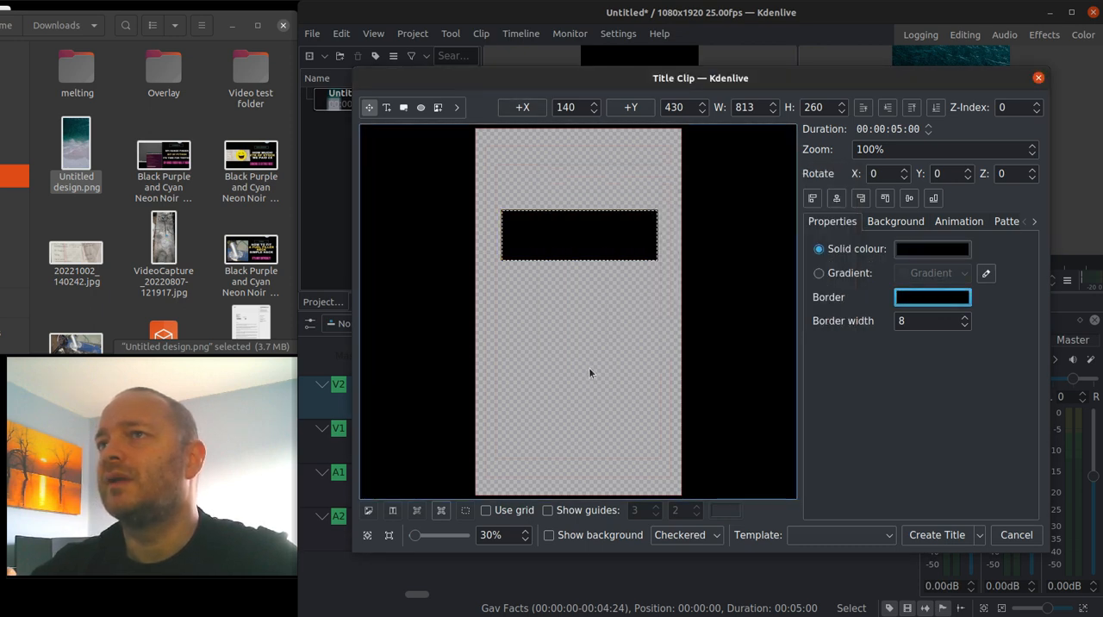
click(835, 199)
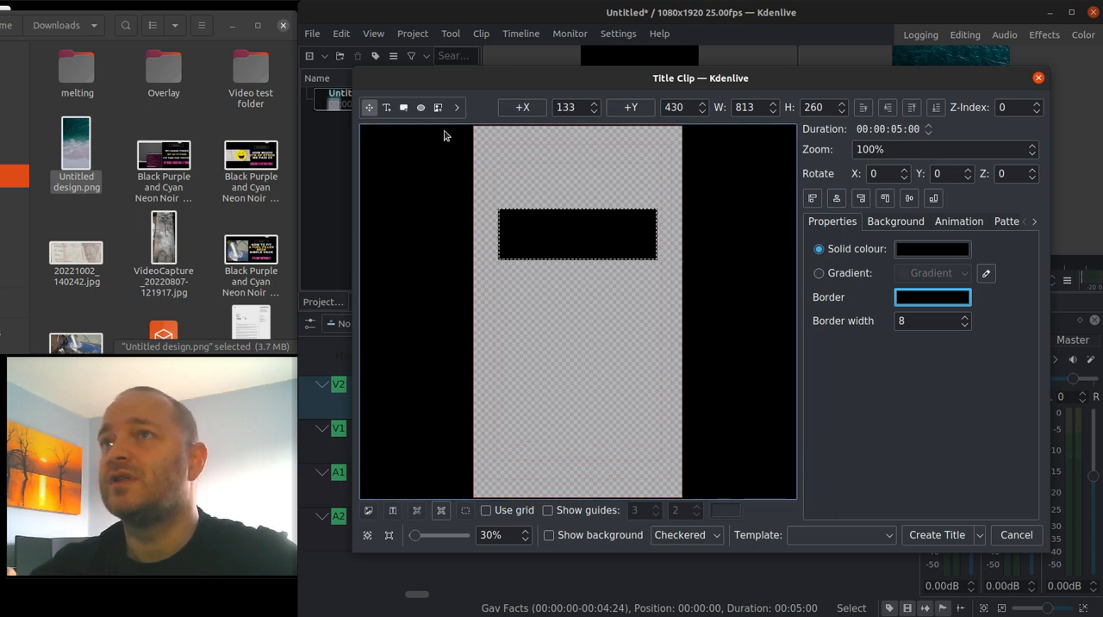
Add the text "Gav Facts", place it over the black rectangle and centre it horizontally.
click(386, 107)
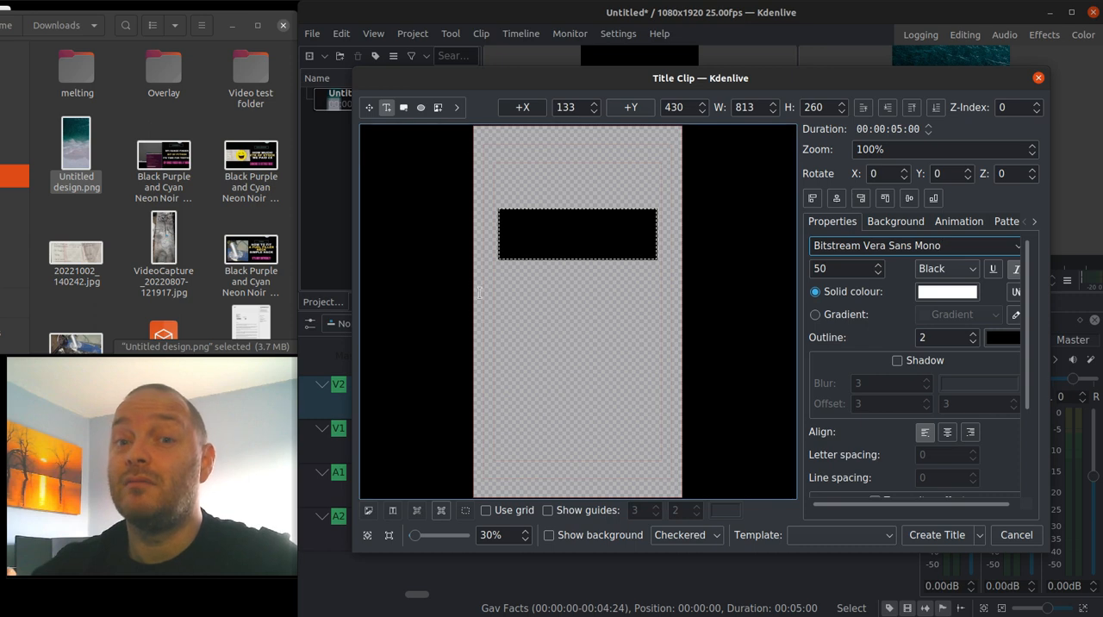
click(505, 286)
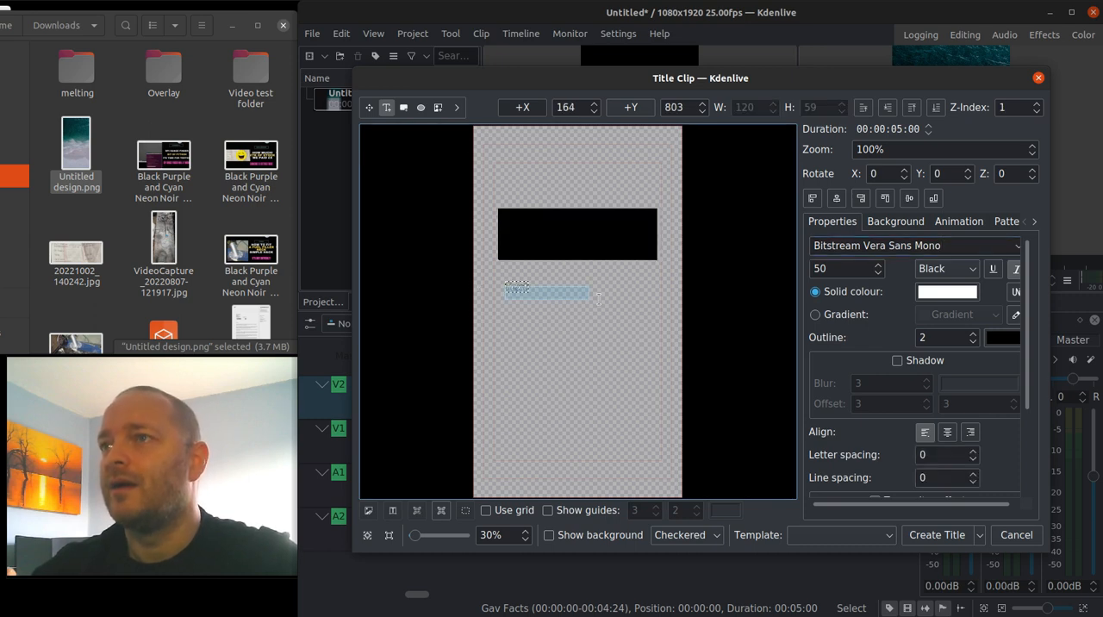
drag(612, 317, 611, 320)
text(Gav)
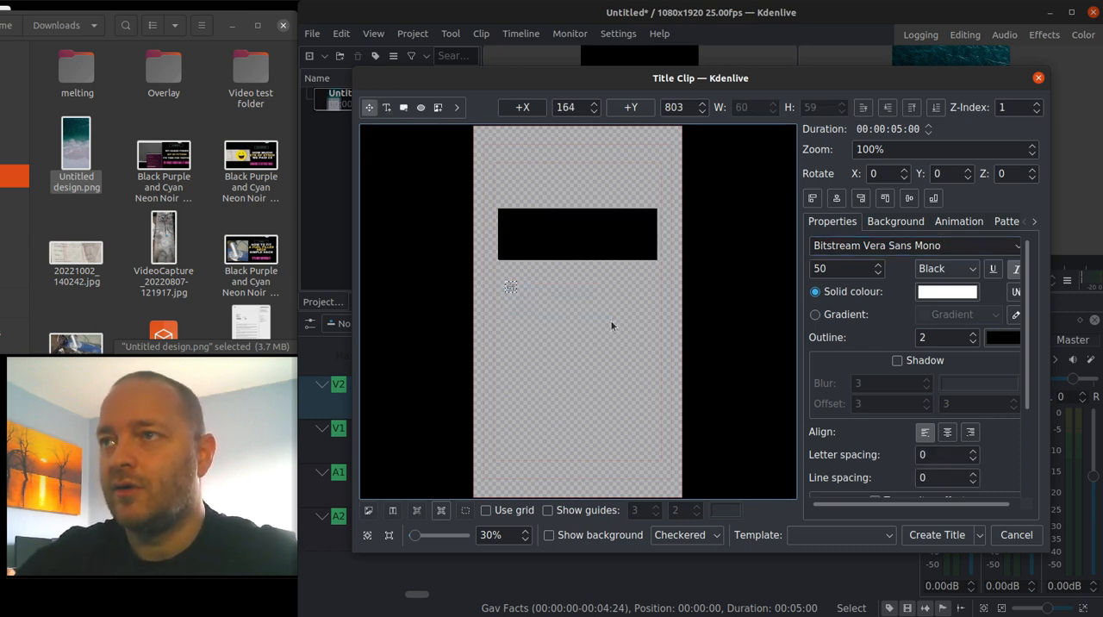
text( Facts)
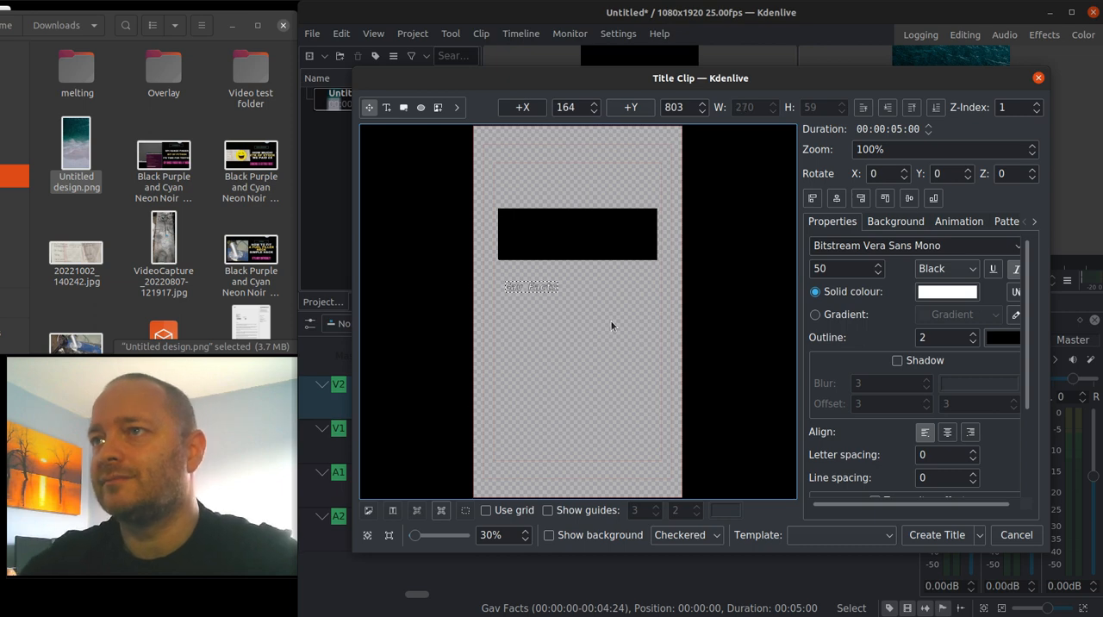
click(533, 303)
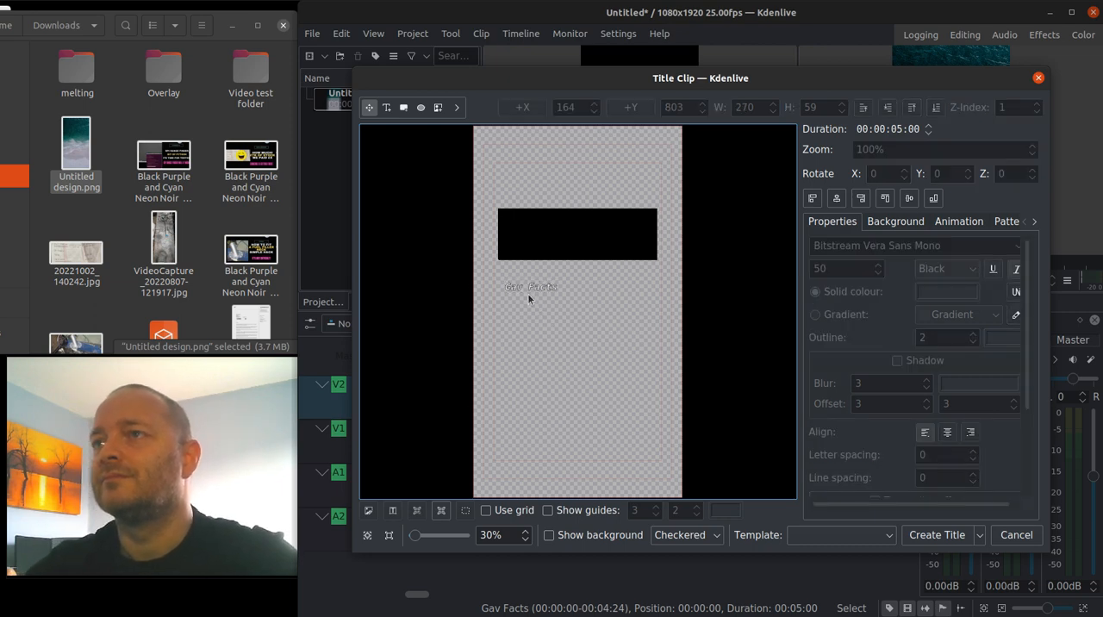
drag(529, 288, 571, 237)
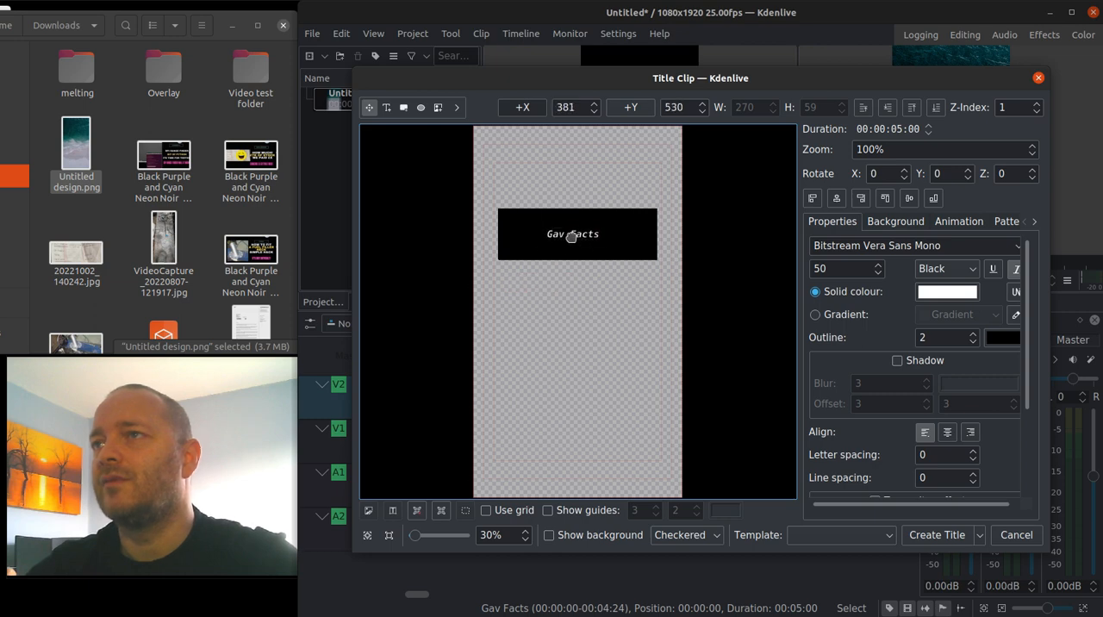
click(835, 199)
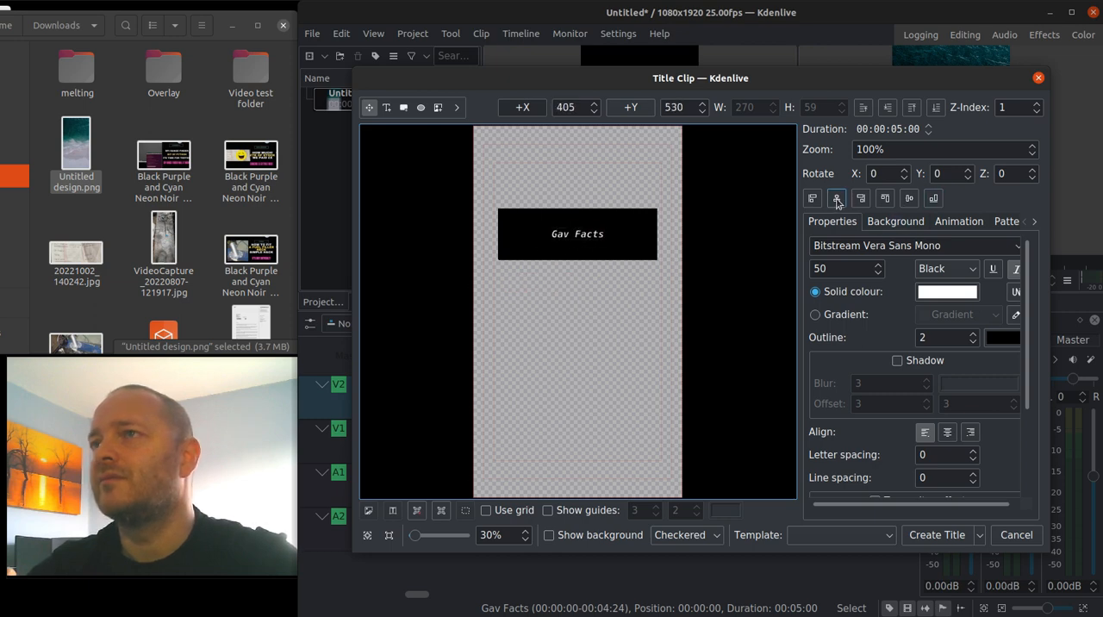
Add a second text line below the black rectangle reading "Is [first name] Bold......".
click(541, 356)
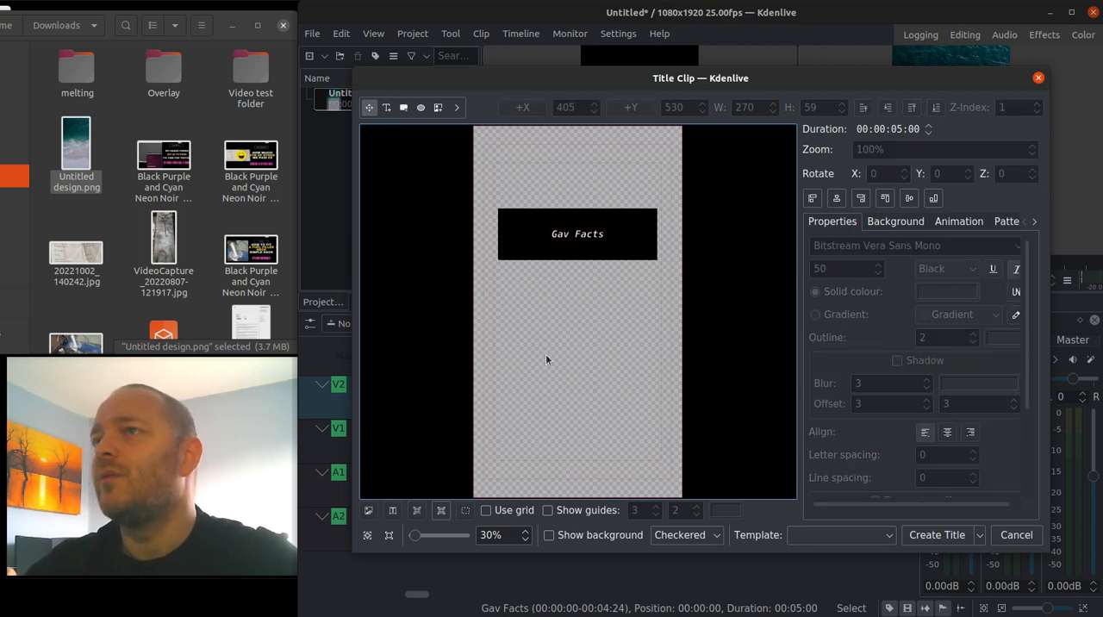
click(386, 107)
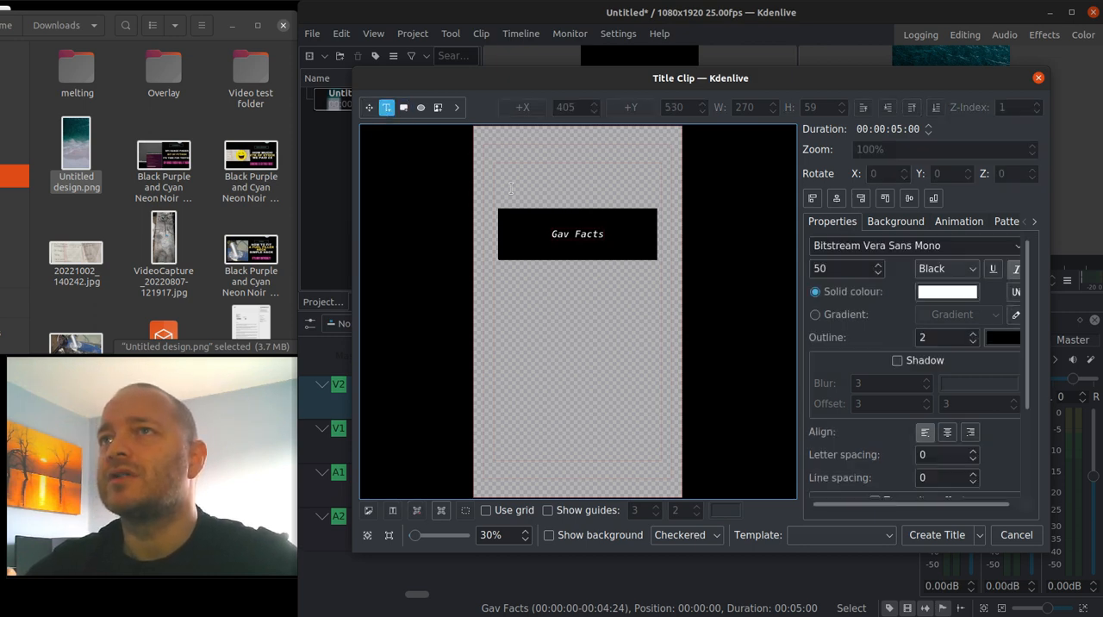
click(502, 278)
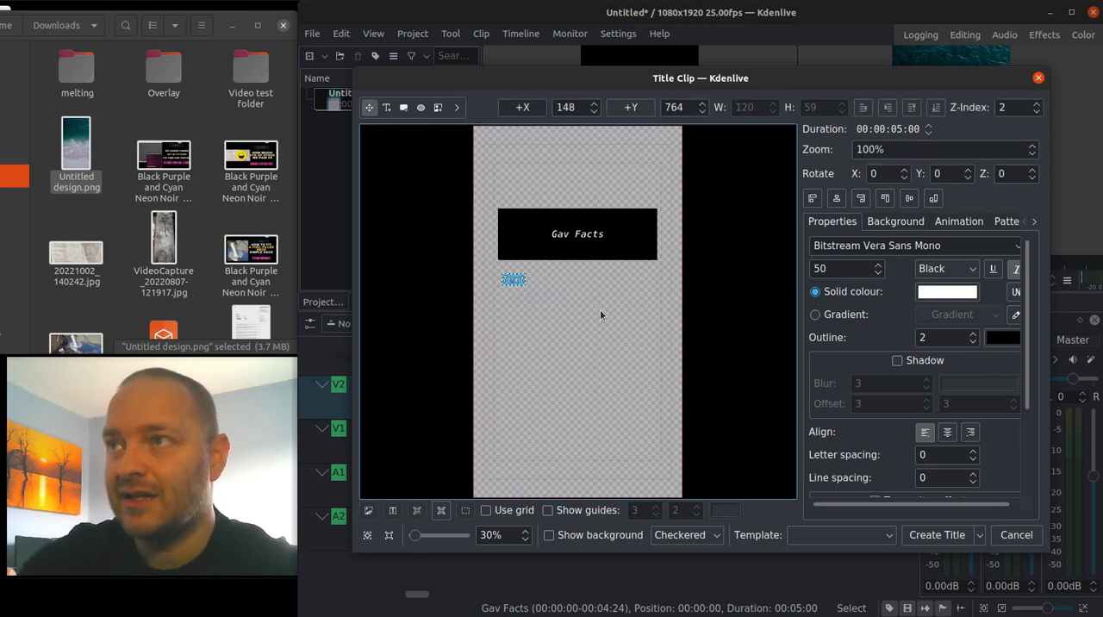
text(Hi, Gavin.)
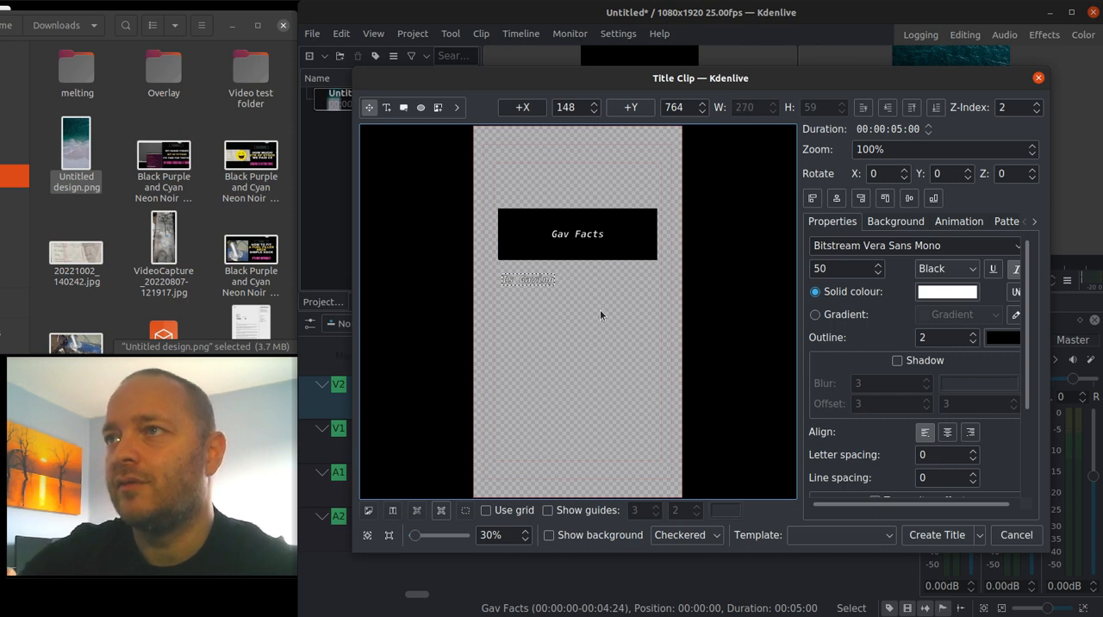
key(BackSpace)
text(Bold..)
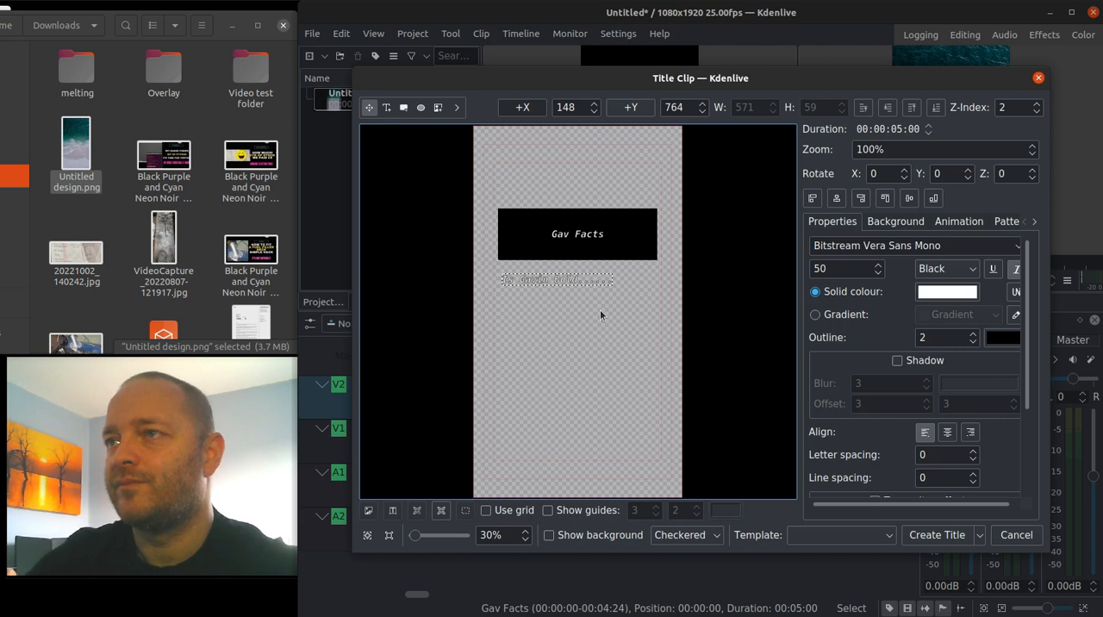
Move the second text line down to about Y 1083, centre it horizontally and set its outline to 3.
drag(555, 281, 571, 294)
click(543, 282)
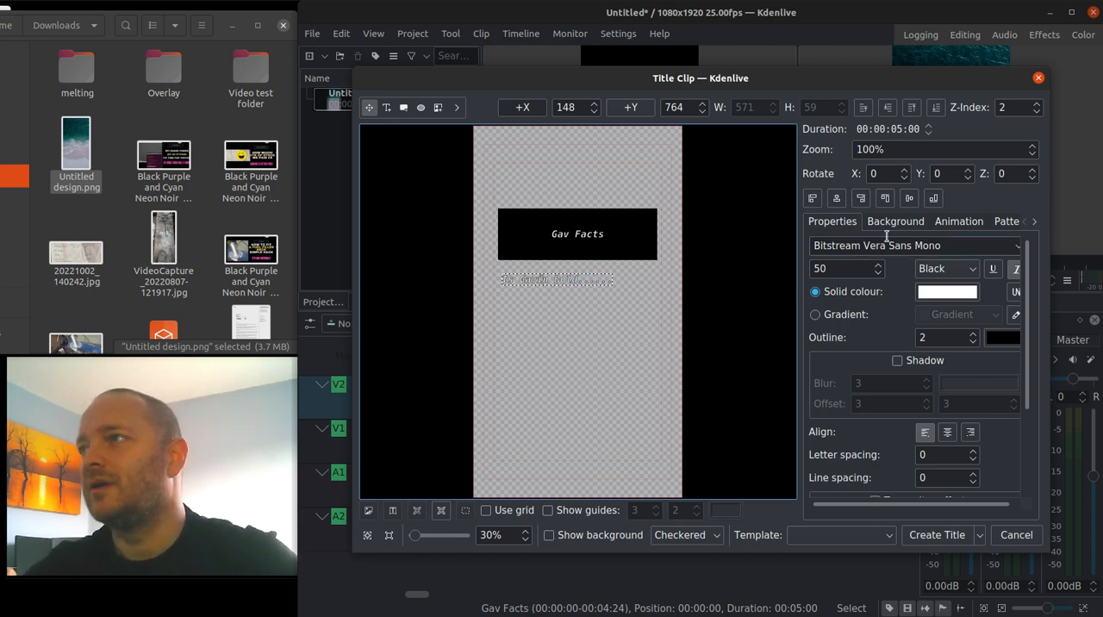
click(836, 198)
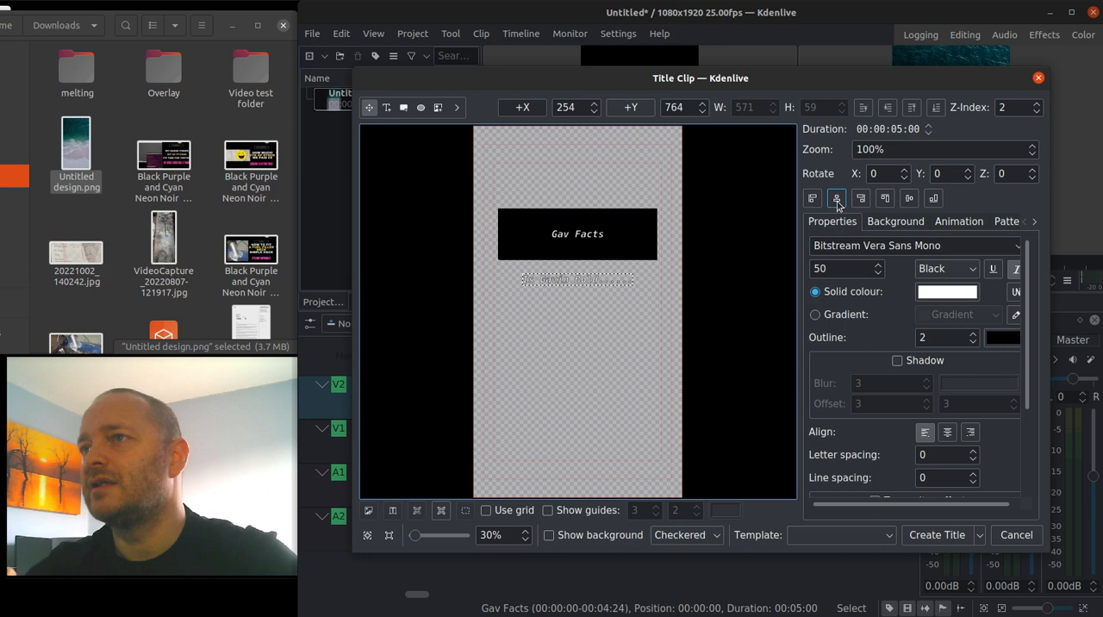
click(591, 288)
click(590, 283)
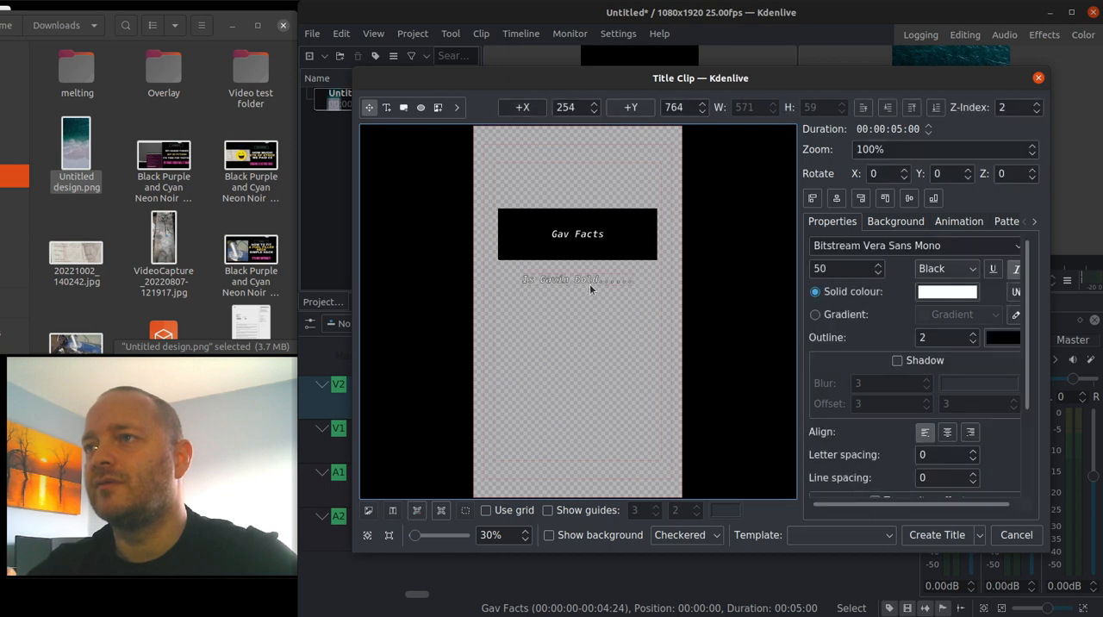
drag(589, 284, 583, 347)
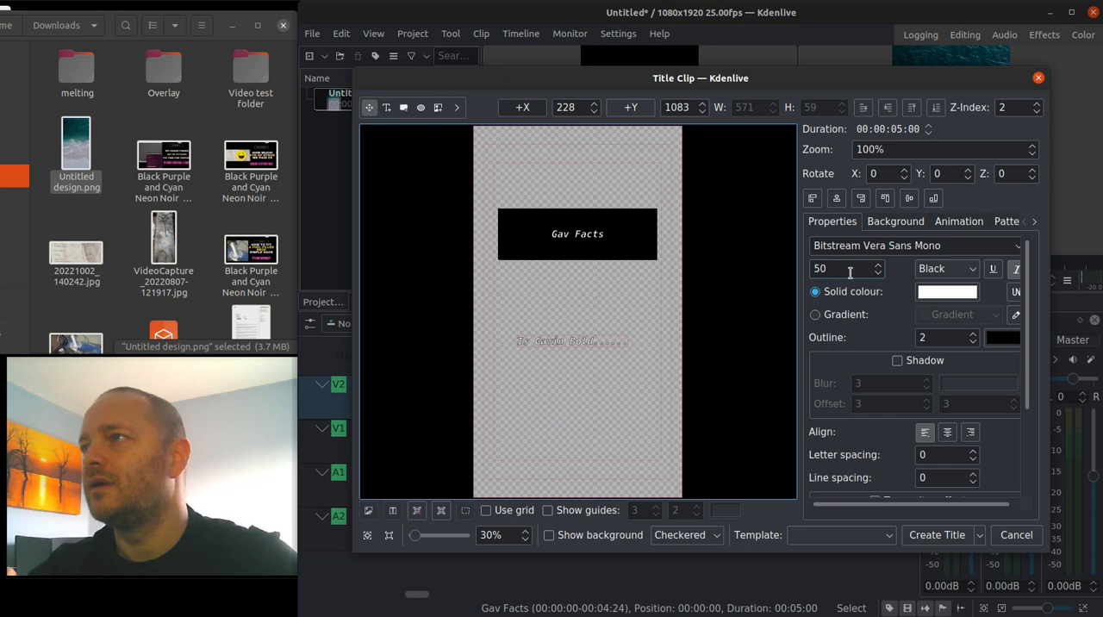
click(836, 199)
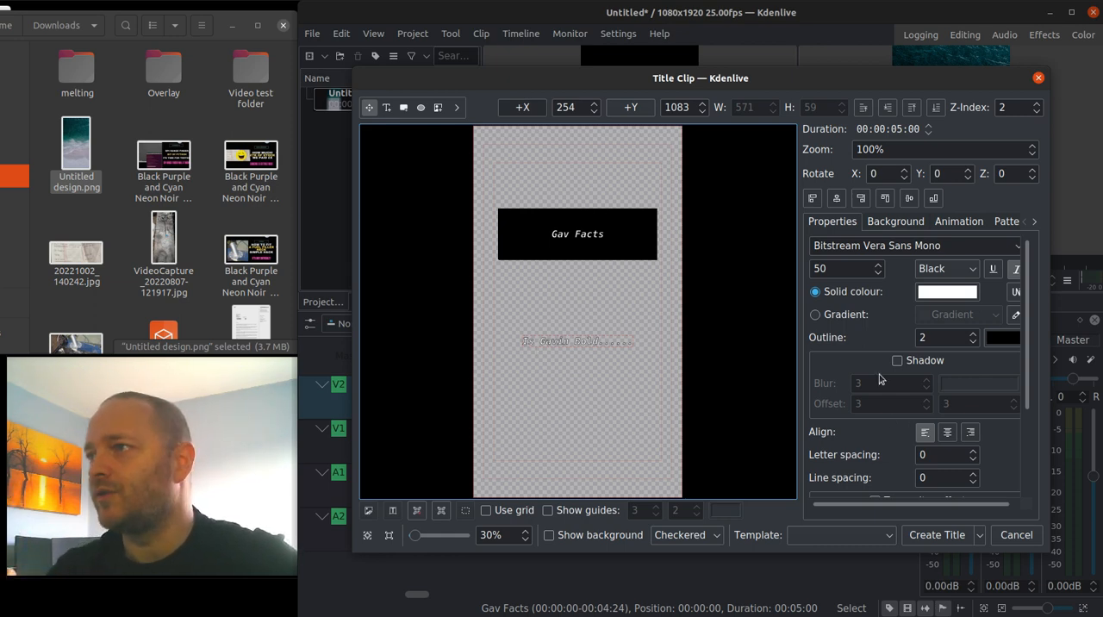
click(972, 335)
click(606, 408)
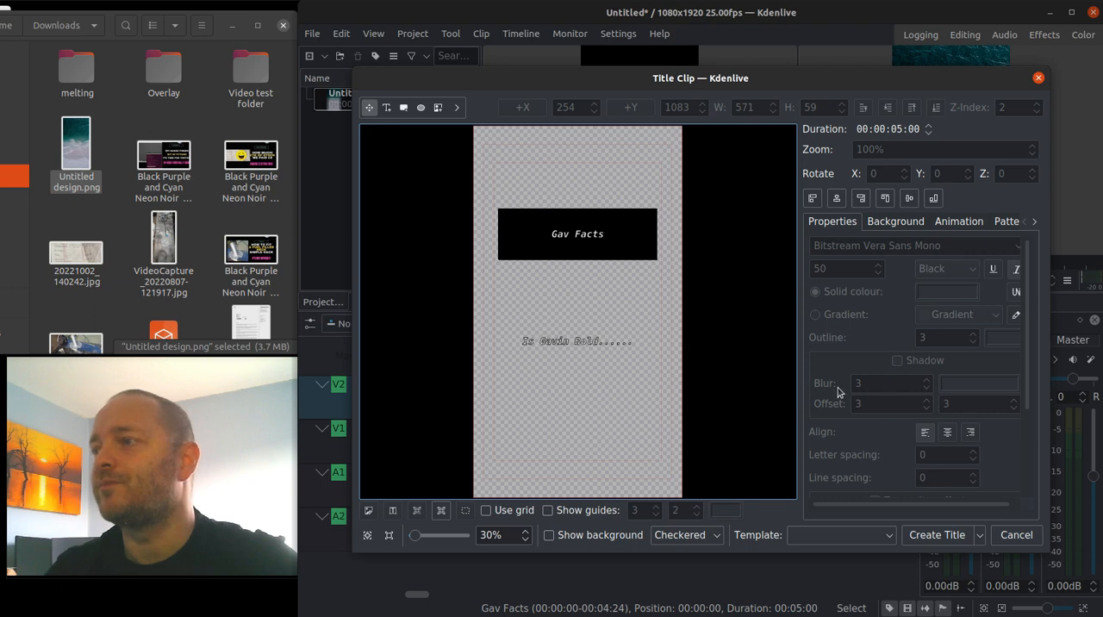
Create the title and place the Gav Facts clip at the start of track V2.
click(928, 536)
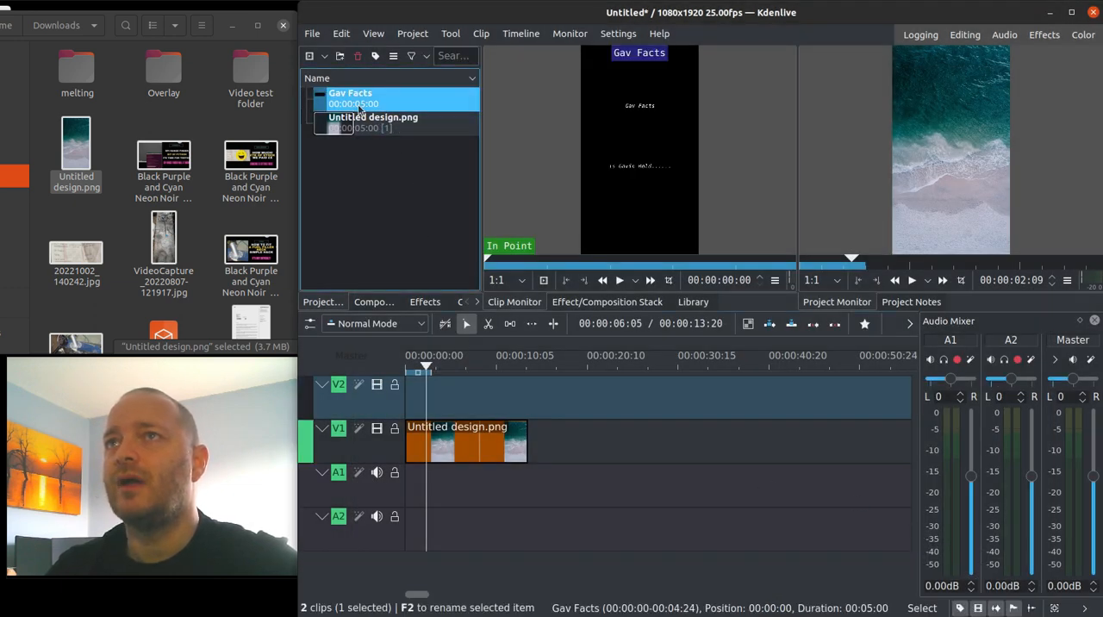
drag(357, 106, 403, 410)
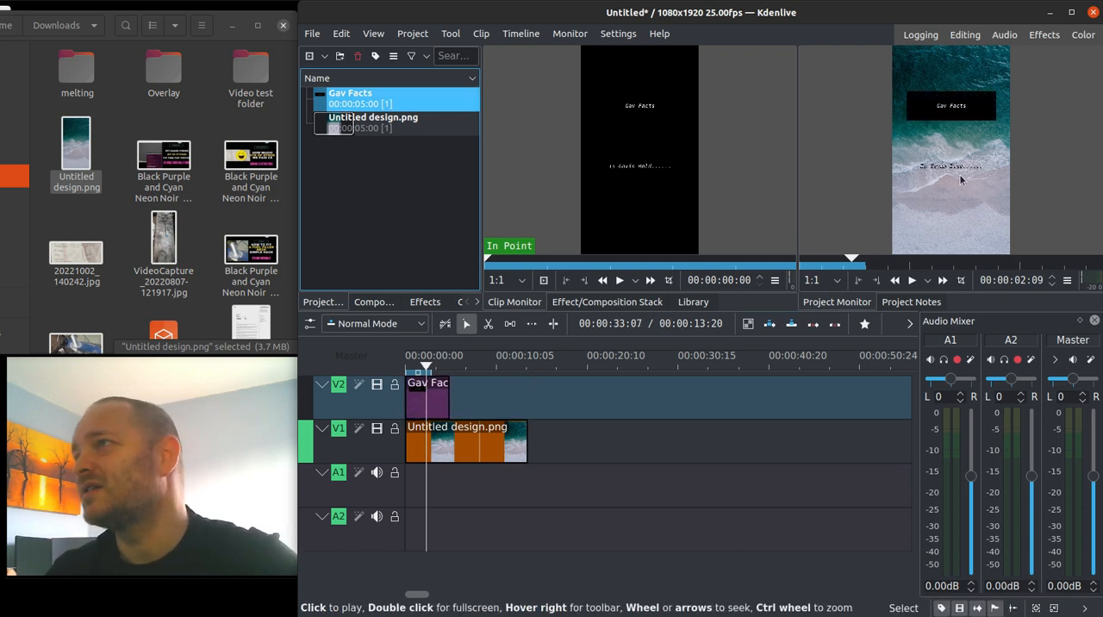
Reopen the Gav Facts title, enlarge the lower text line to font size 73, centre it horizontally and update the title.
double_click(371, 104)
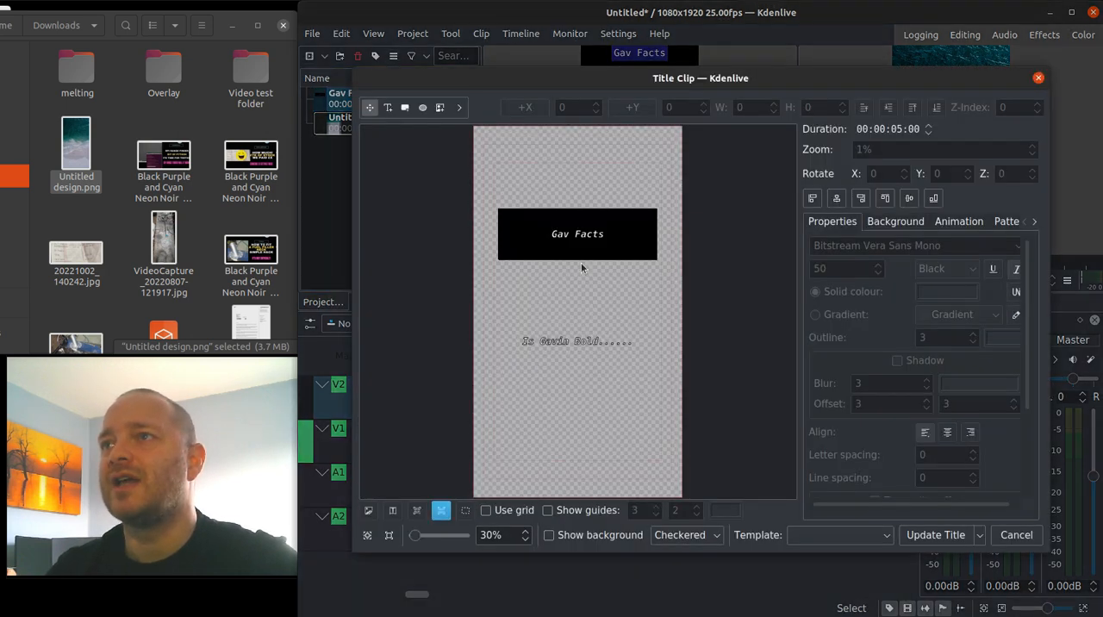
click(555, 342)
triple_click(554, 342)
scroll(881, 268, up, 8)
scroll(881, 267, up, 13)
scroll(881, 268, up, 2)
click(836, 198)
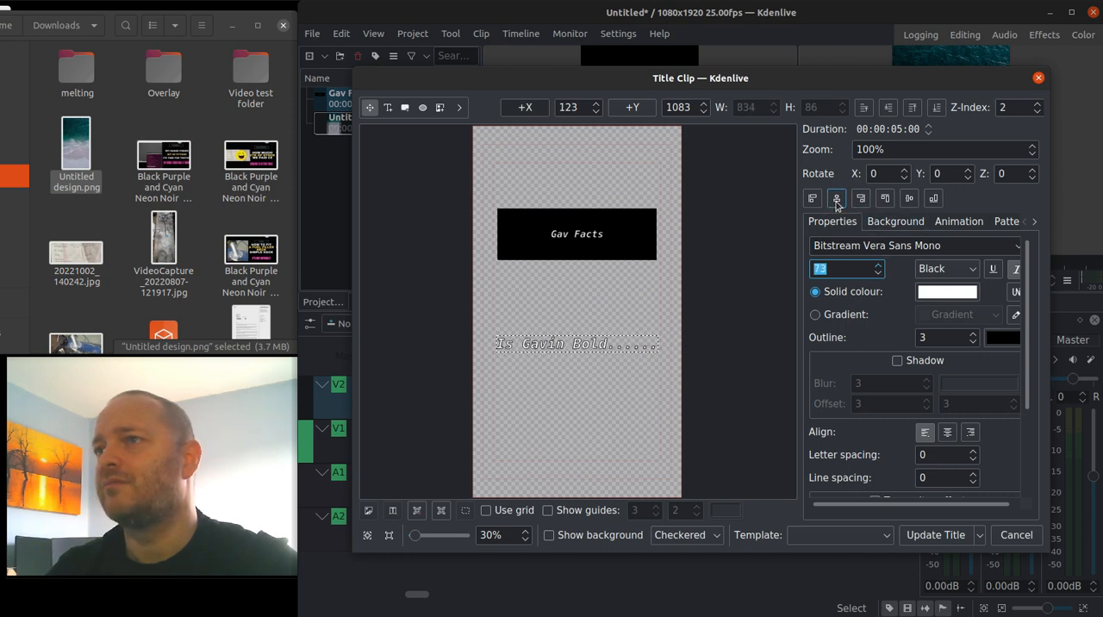
click(935, 535)
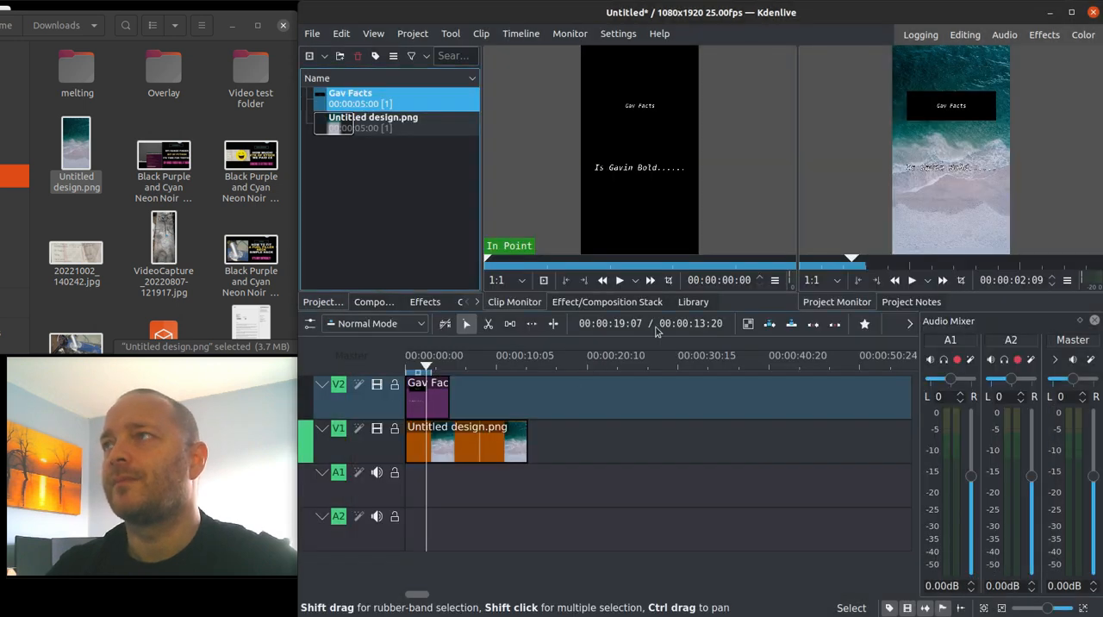
Replace the Gav Facts clip at the start of track V2 with the updated one and return the playhead to 00:00:00:00.
click(426, 396)
key(Delete)
click(346, 102)
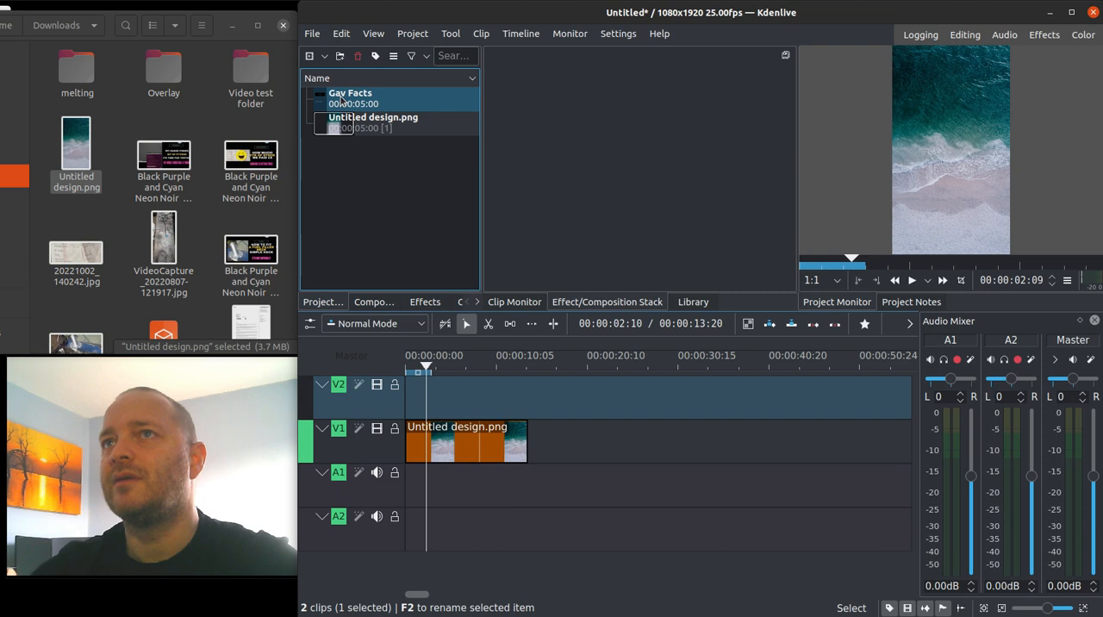
drag(465, 244, 396, 414)
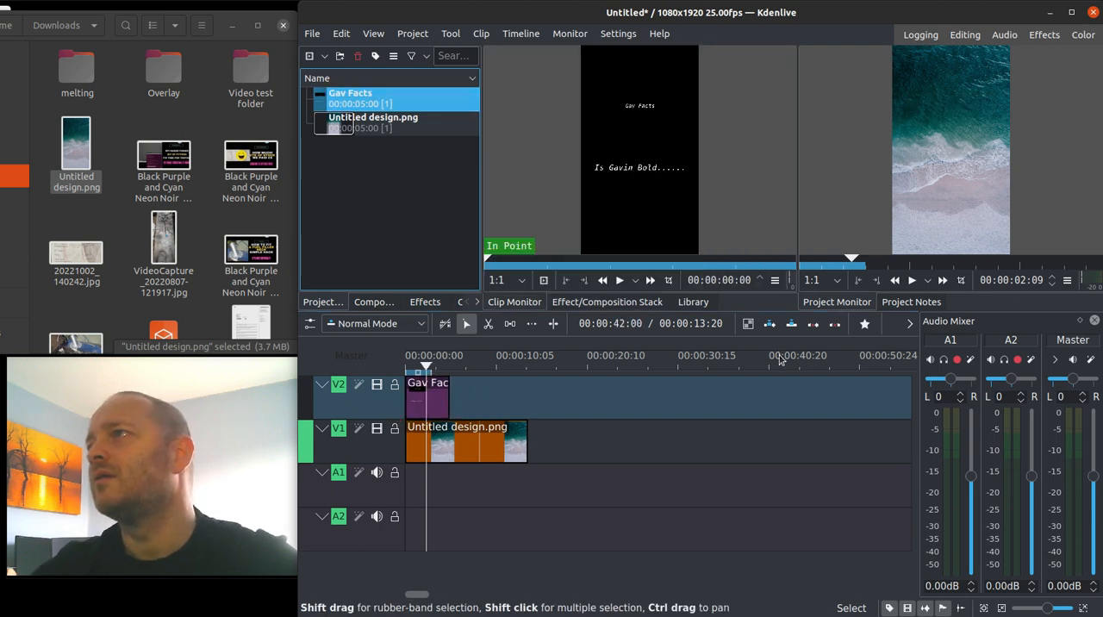
drag(422, 368, 393, 369)
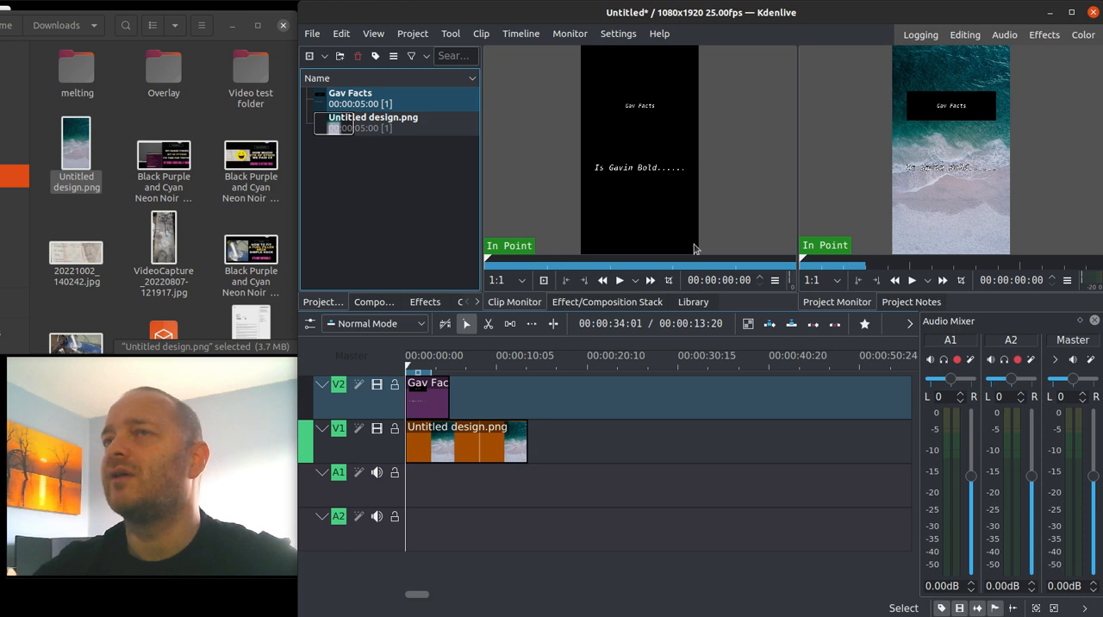
Reopen the Gav Facts title and set the lower text line's solid colour to black.
click(331, 101)
double_click(332, 101)
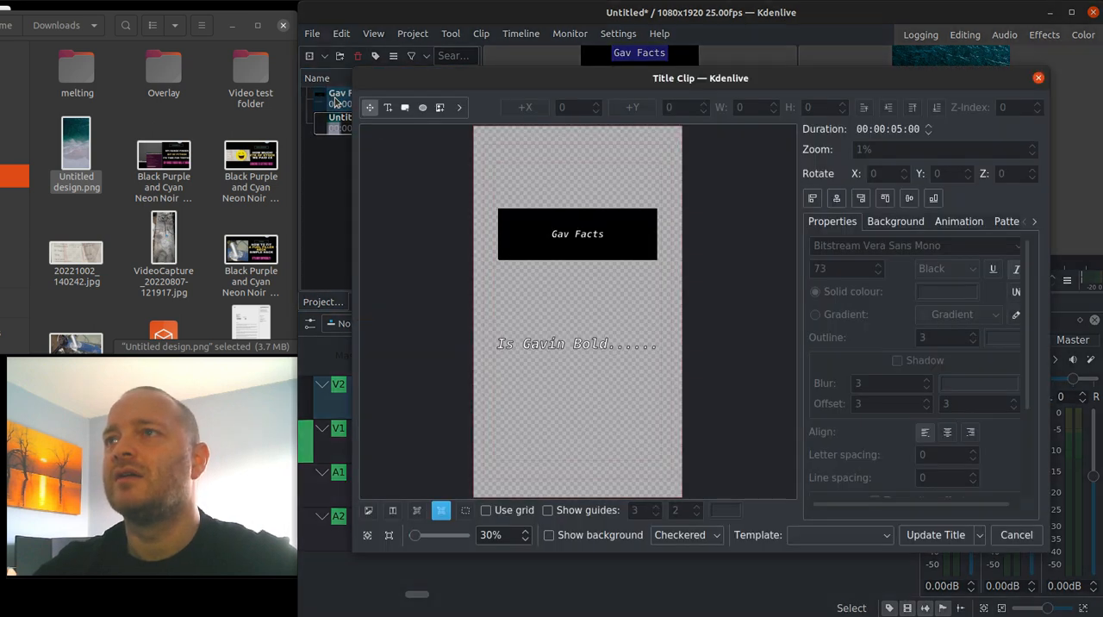
click(537, 349)
triple_click(536, 349)
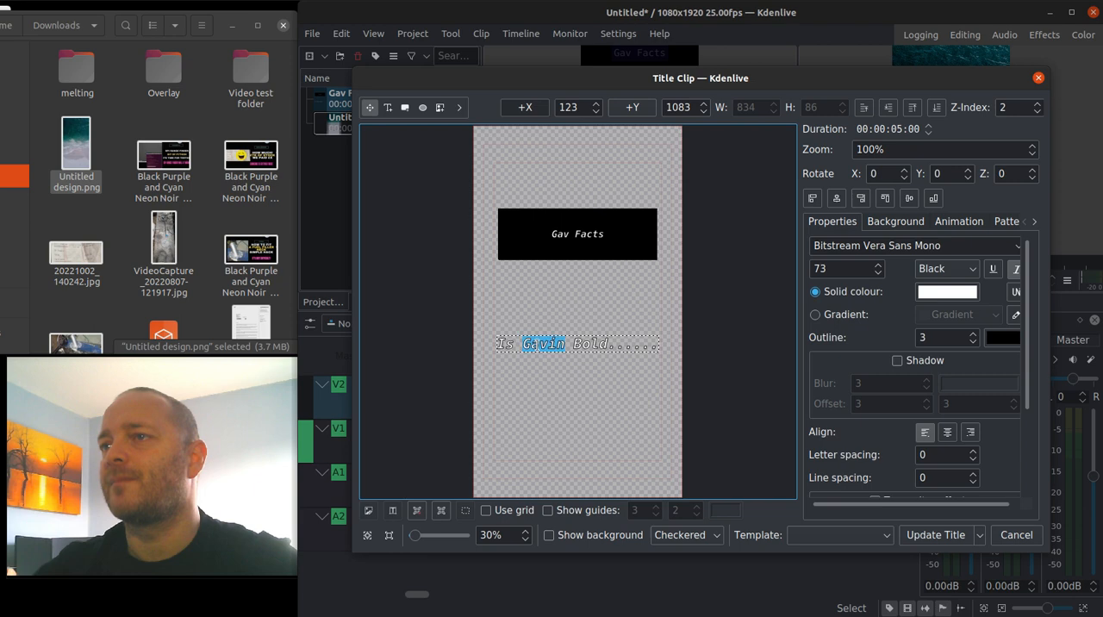
click(947, 291)
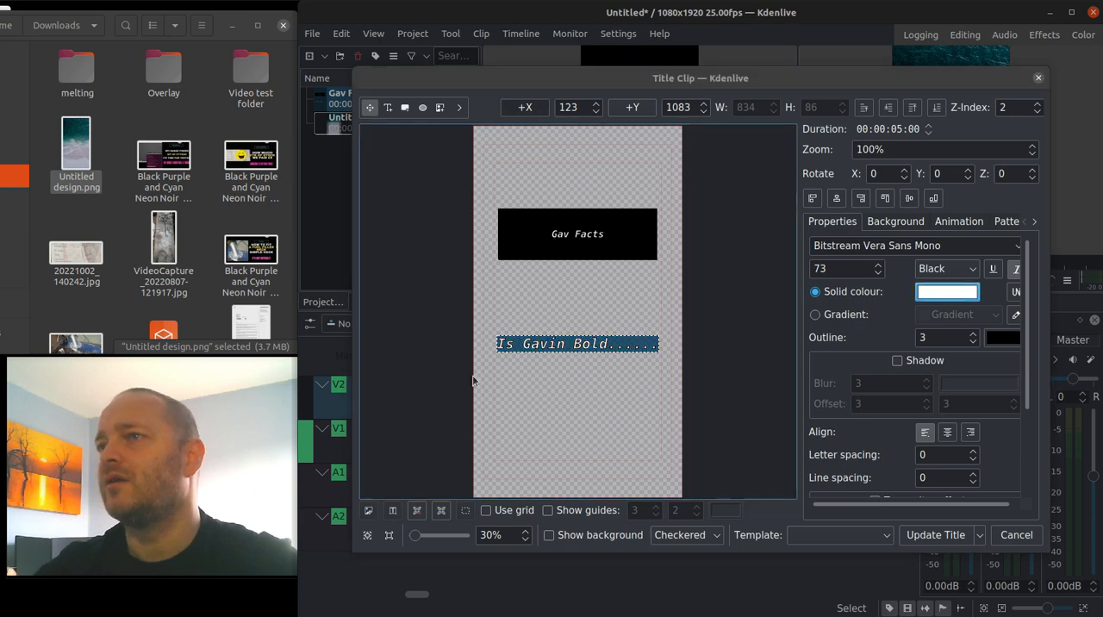
click(569, 287)
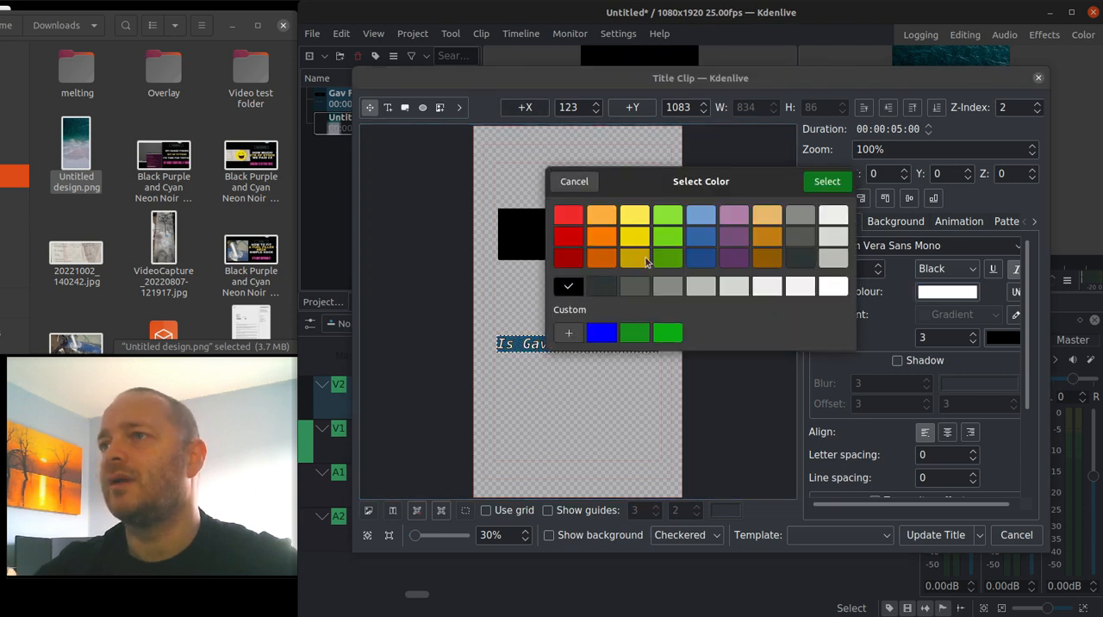
click(811, 182)
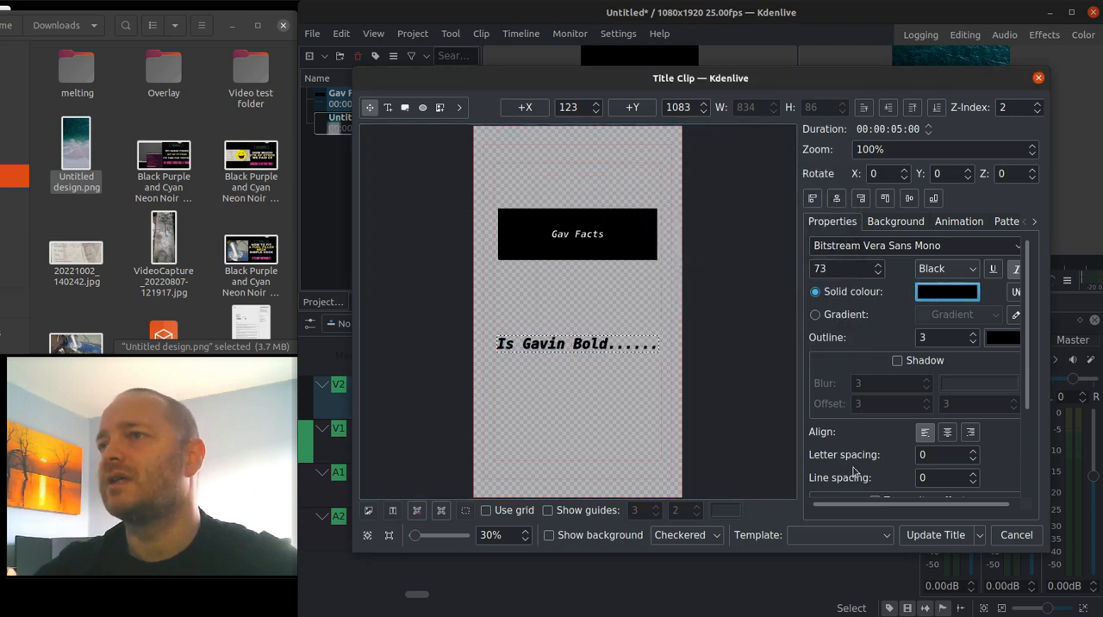
Update the Gav Facts title and duplicate its clip in the project bin.
click(936, 534)
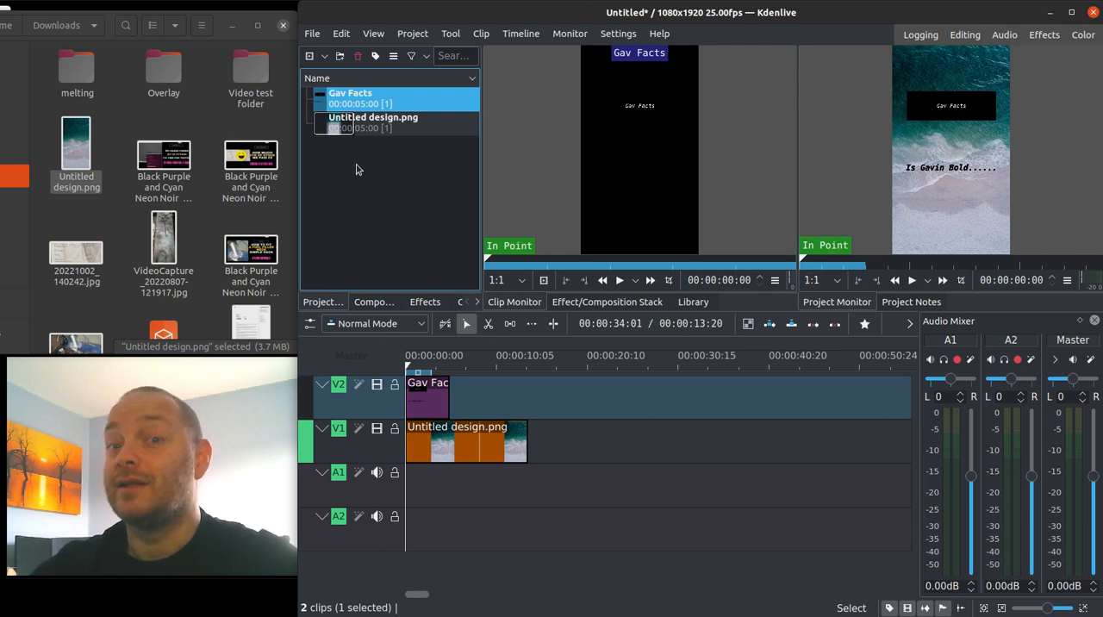
right_click(358, 101)
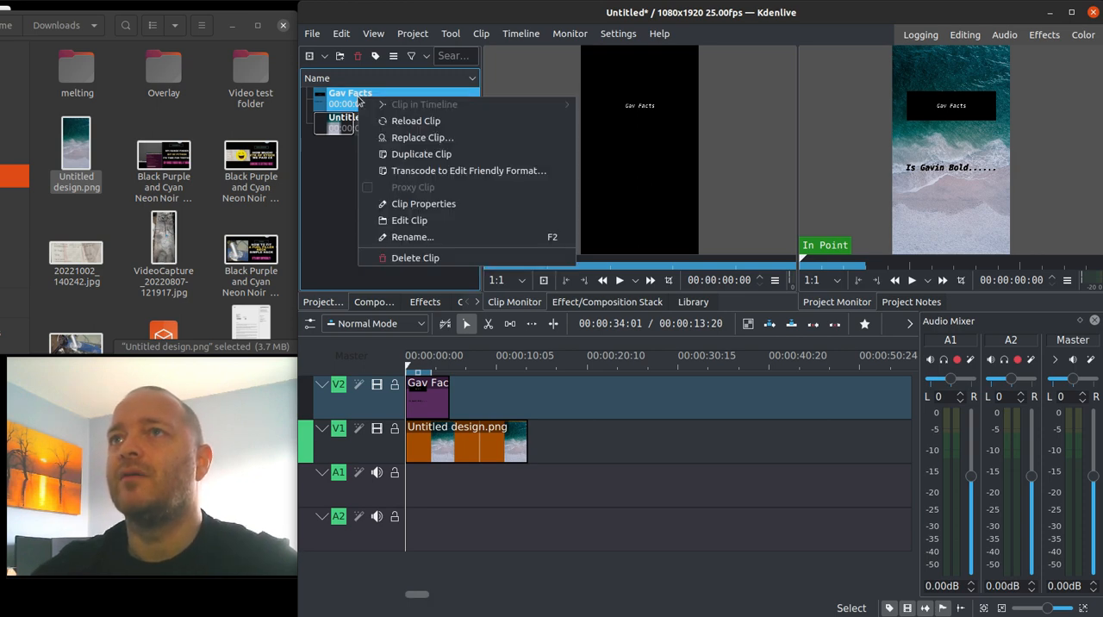
click(400, 158)
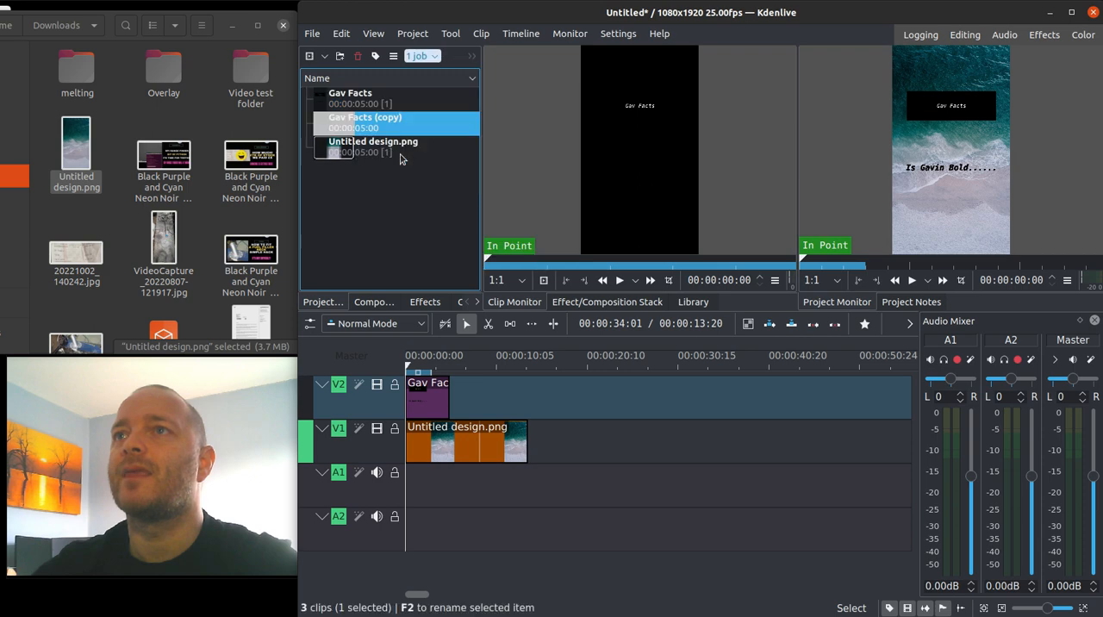
Open the duplicated Gav Facts title and replace its lower text line with "Only at the back of my head!".
click(359, 118)
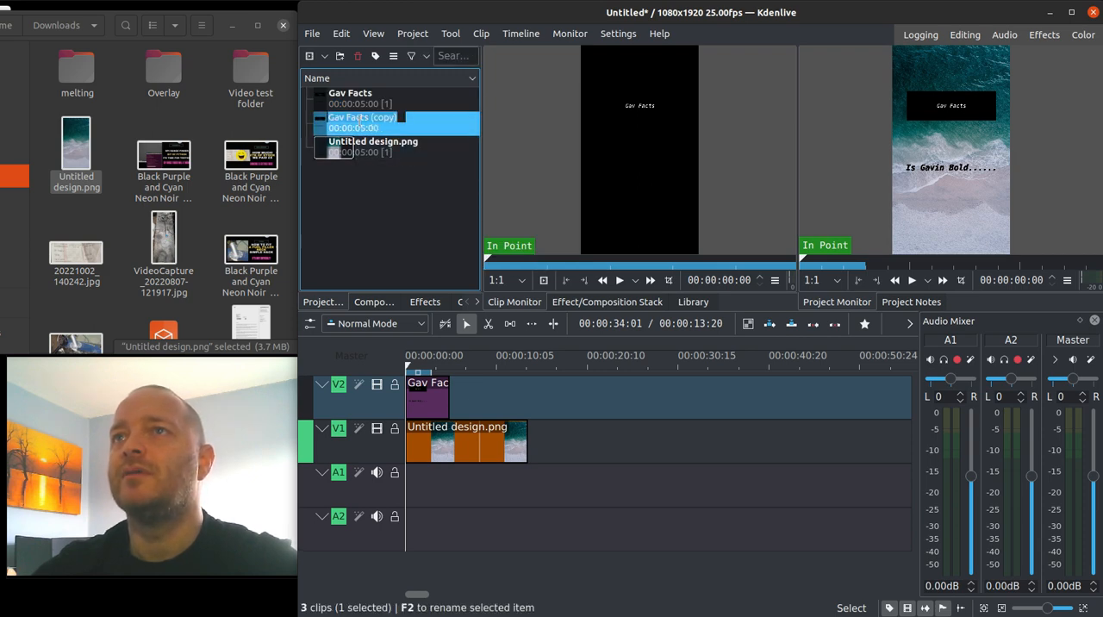
double_click(359, 128)
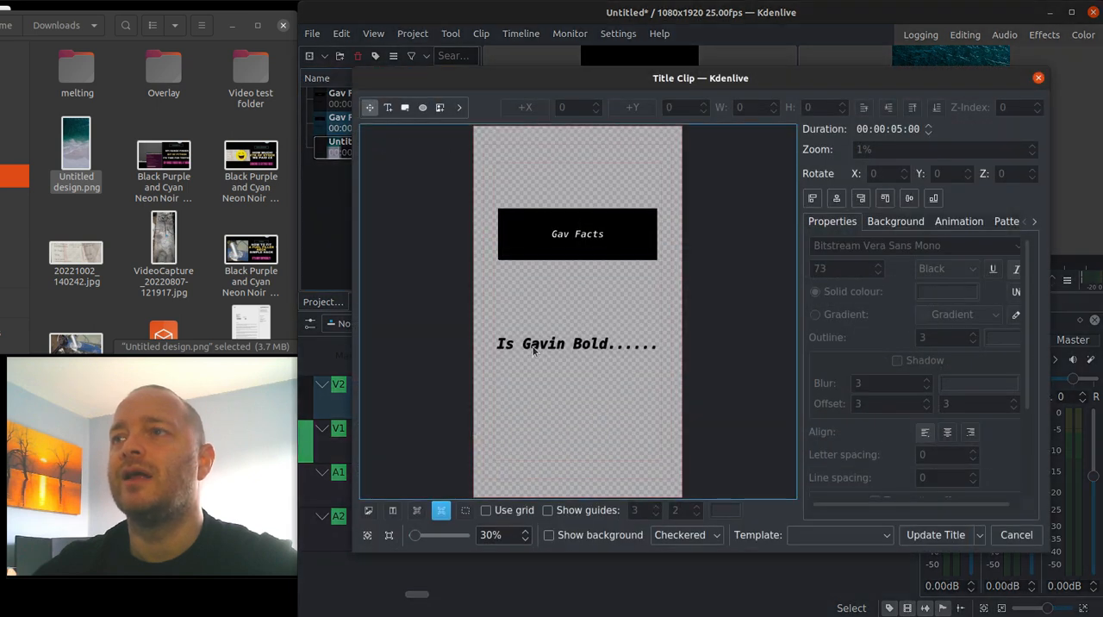
click(504, 345)
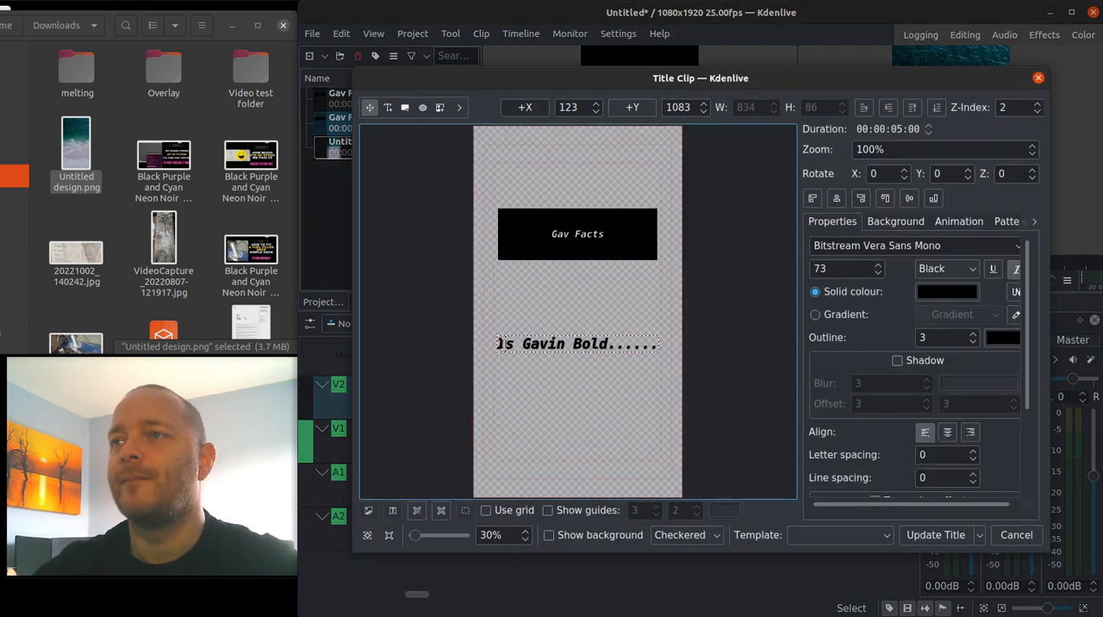
triple_click(505, 344)
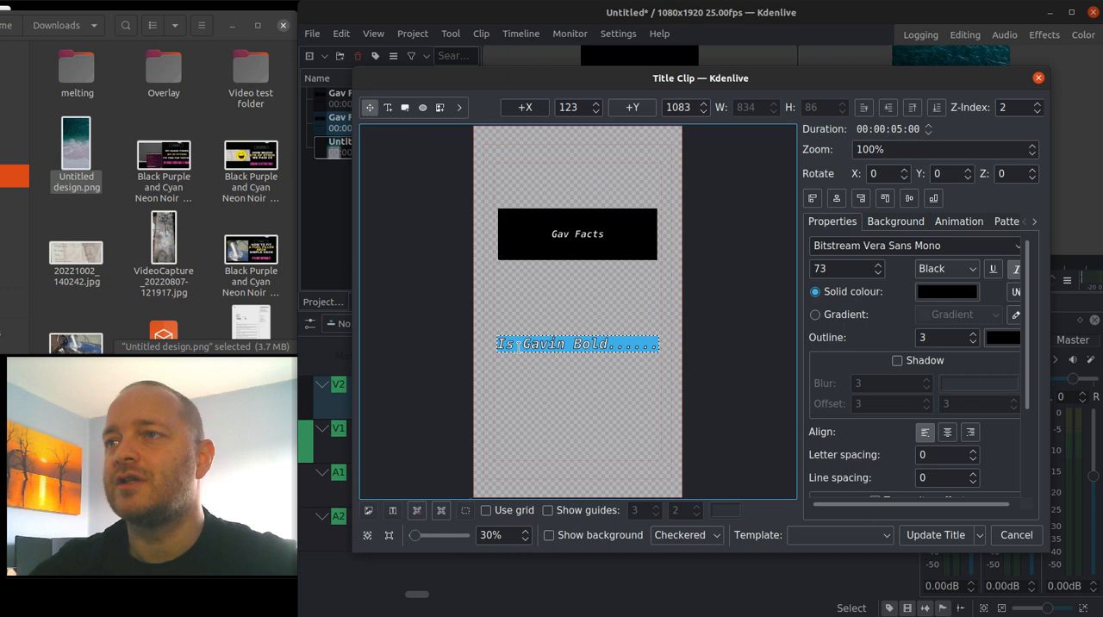
key(BackSpace)
text(Only at the )
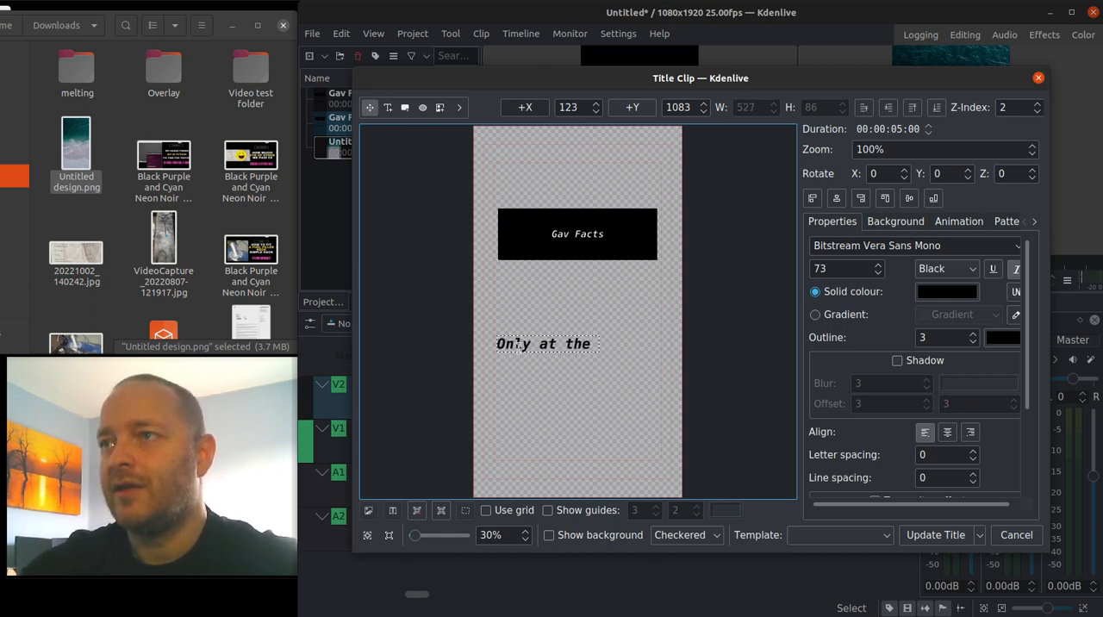
text(back)
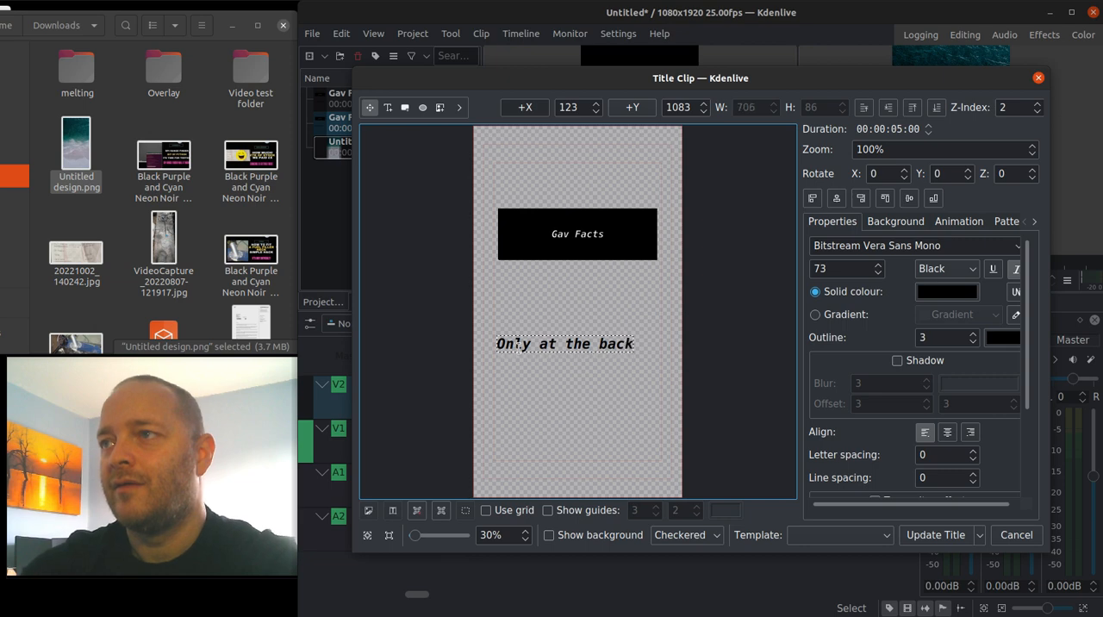
text( of my head)
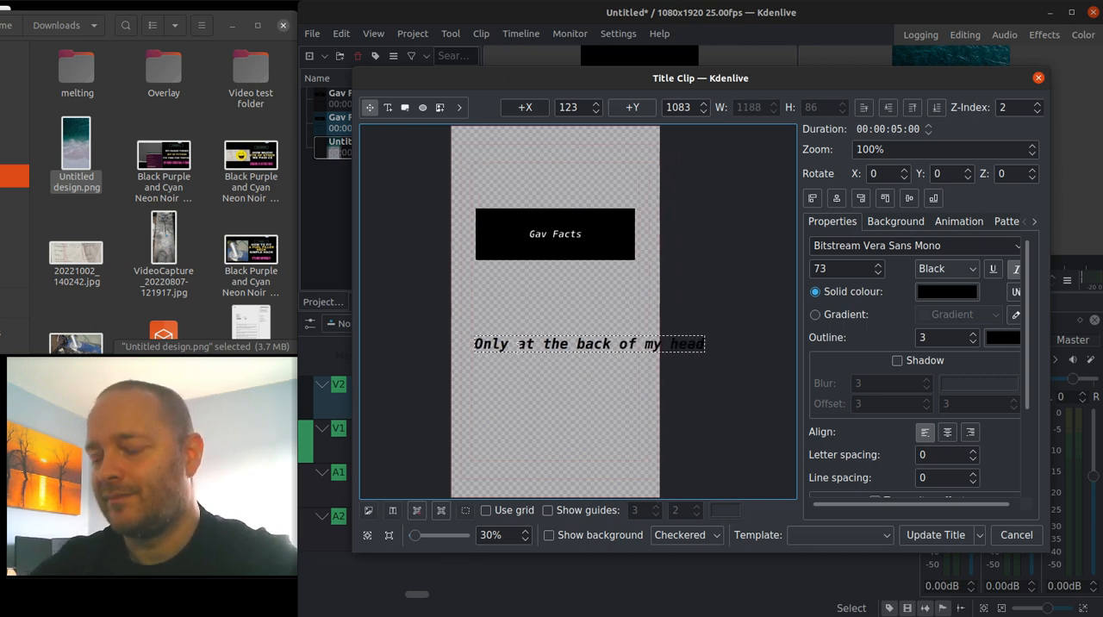
text(!)
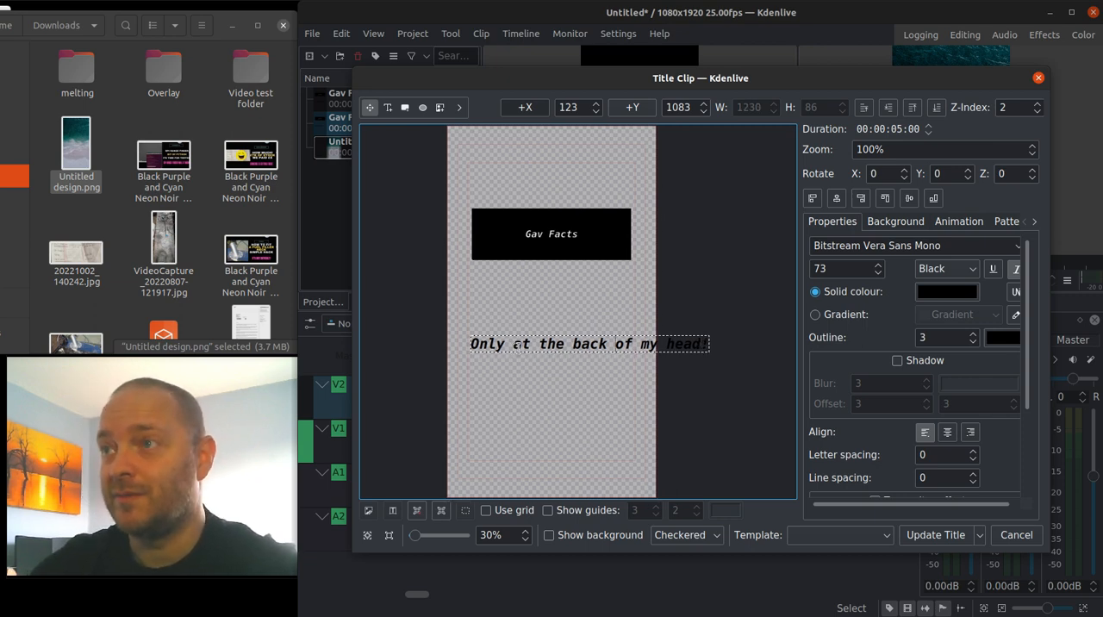
Split the lower text after "back" into two centre-aligned lines and update the duplicated title.
key(Return)
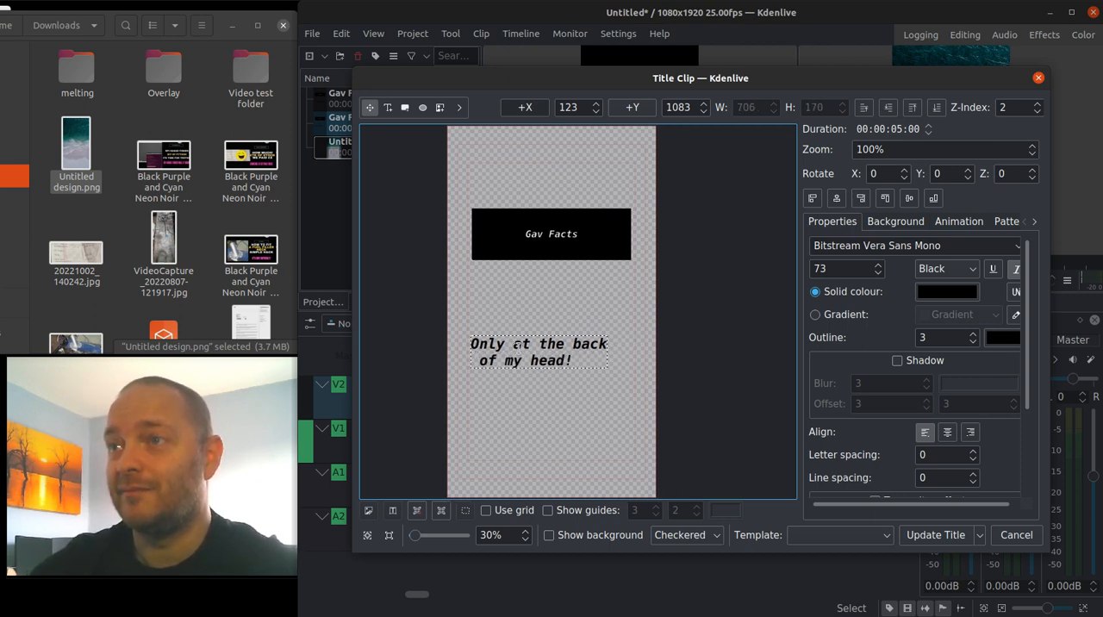
key(Delete)
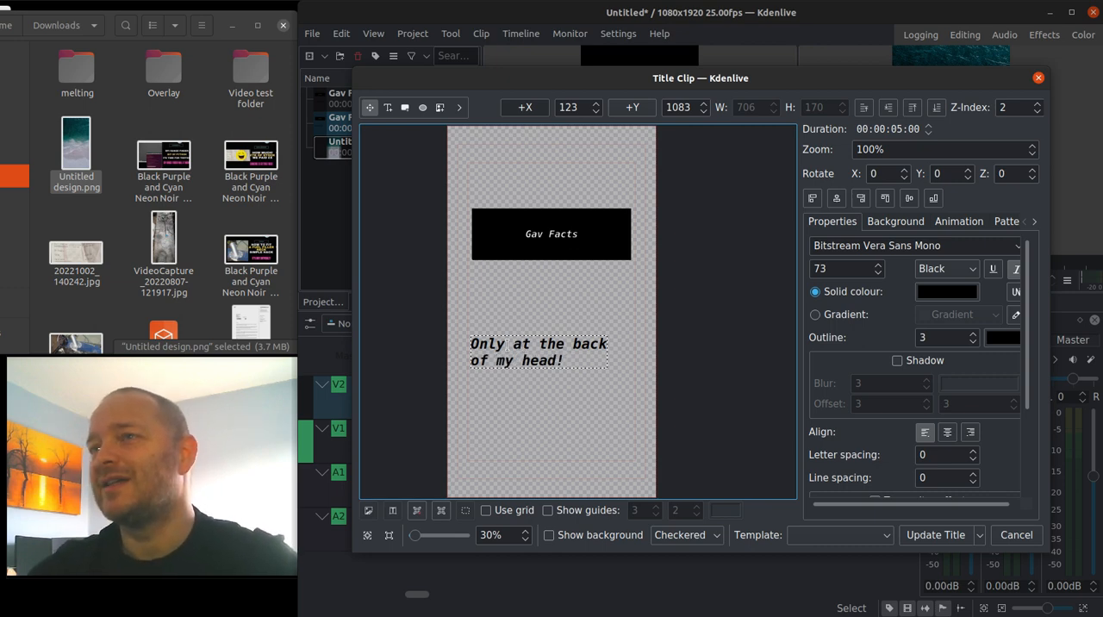
drag(470, 343, 561, 362)
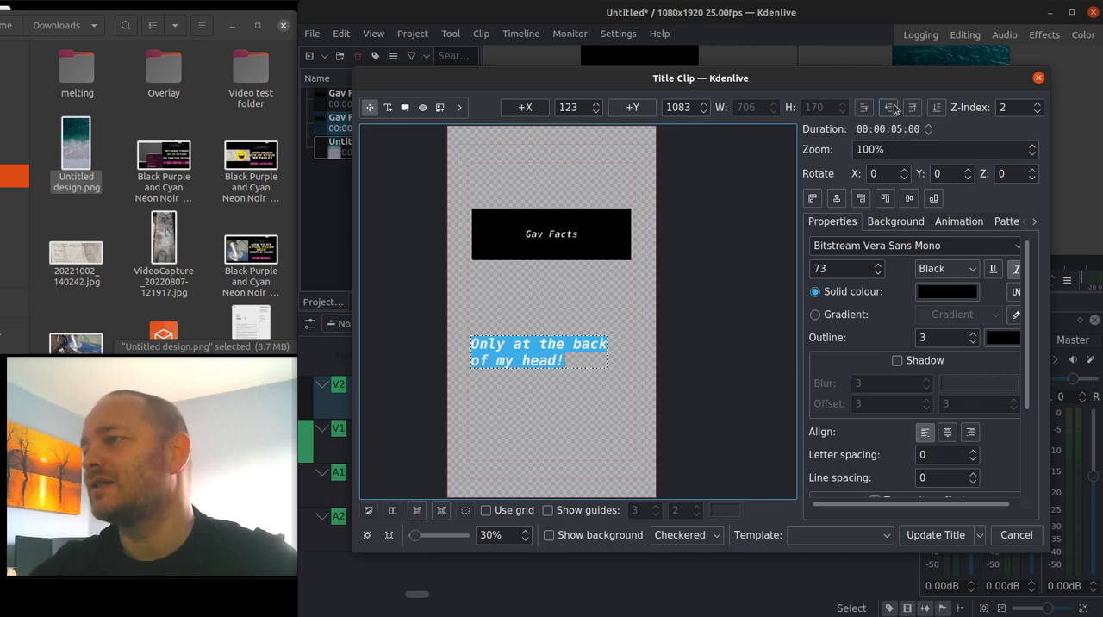
click(947, 432)
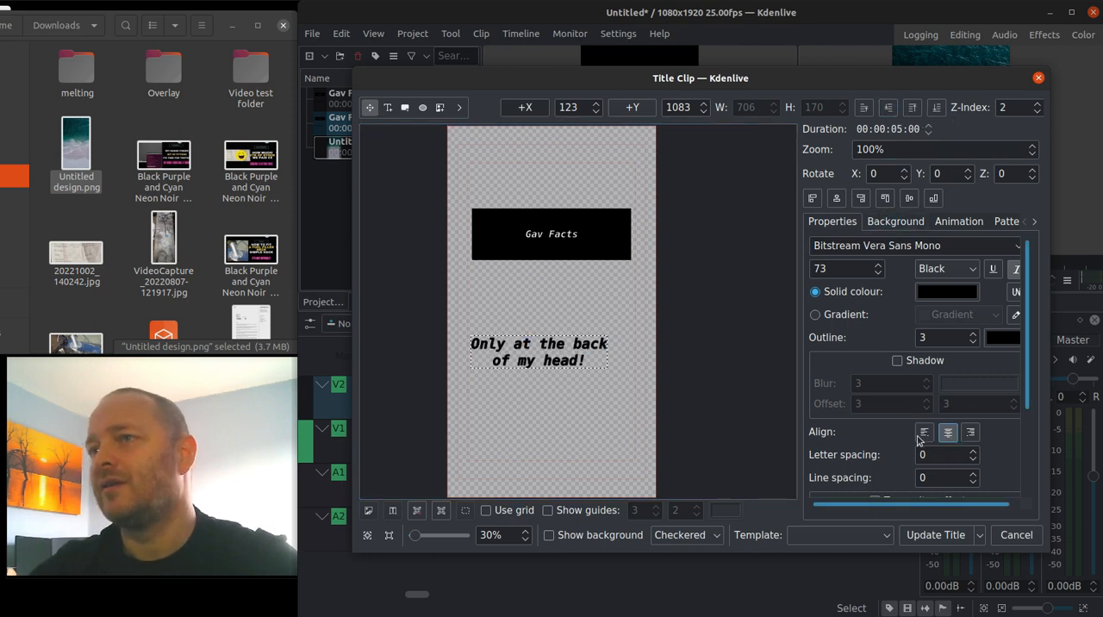
click(936, 534)
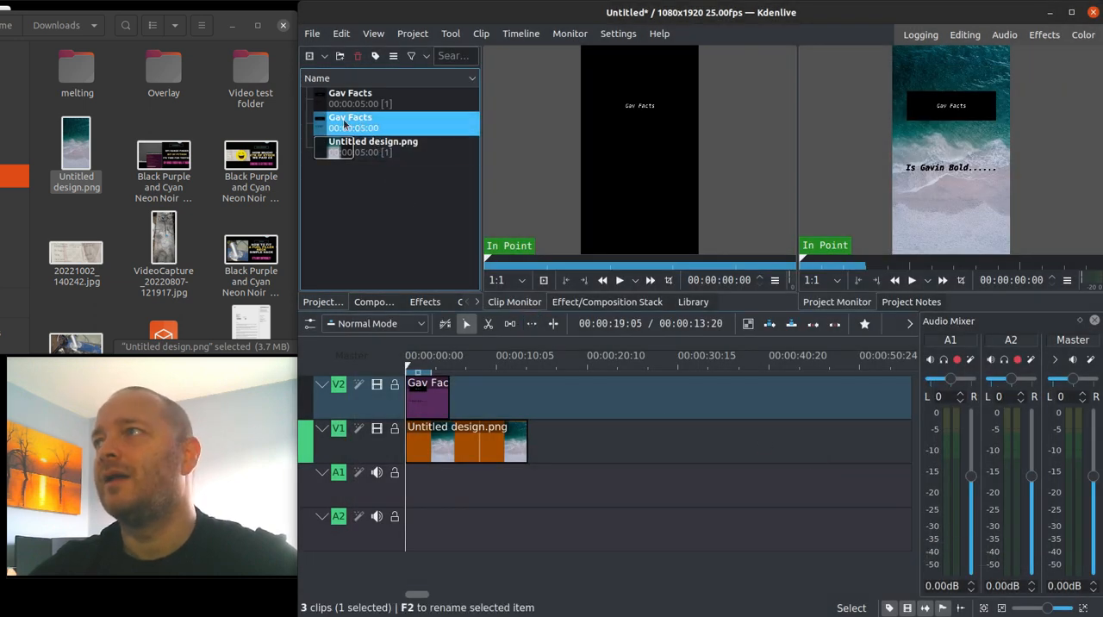
click(344, 107)
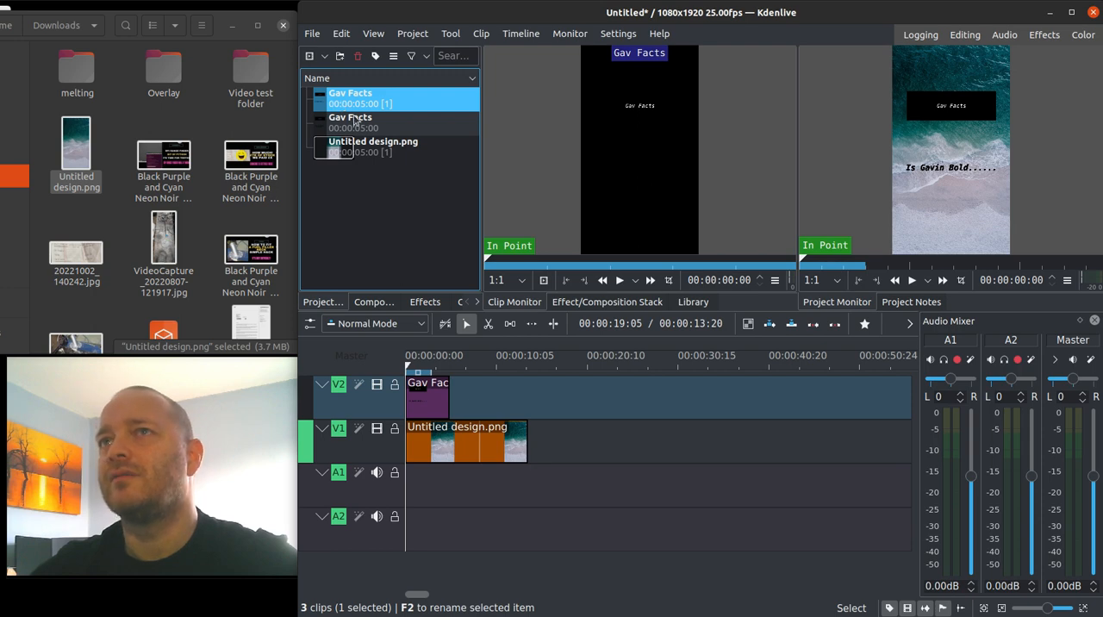
drag(353, 112, 506, 396)
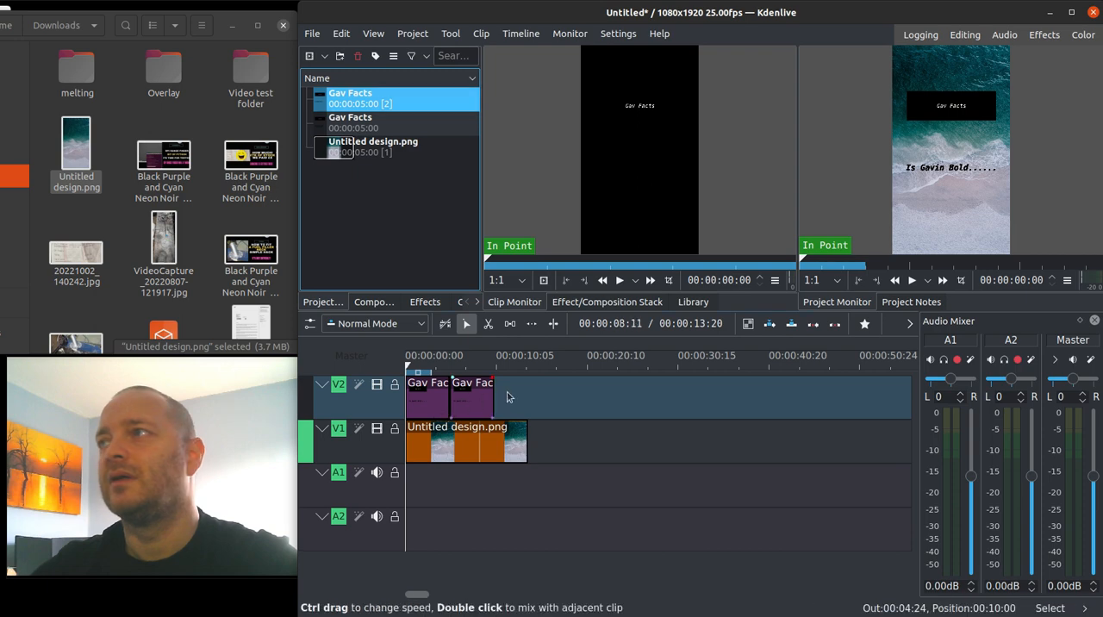
click(911, 281)
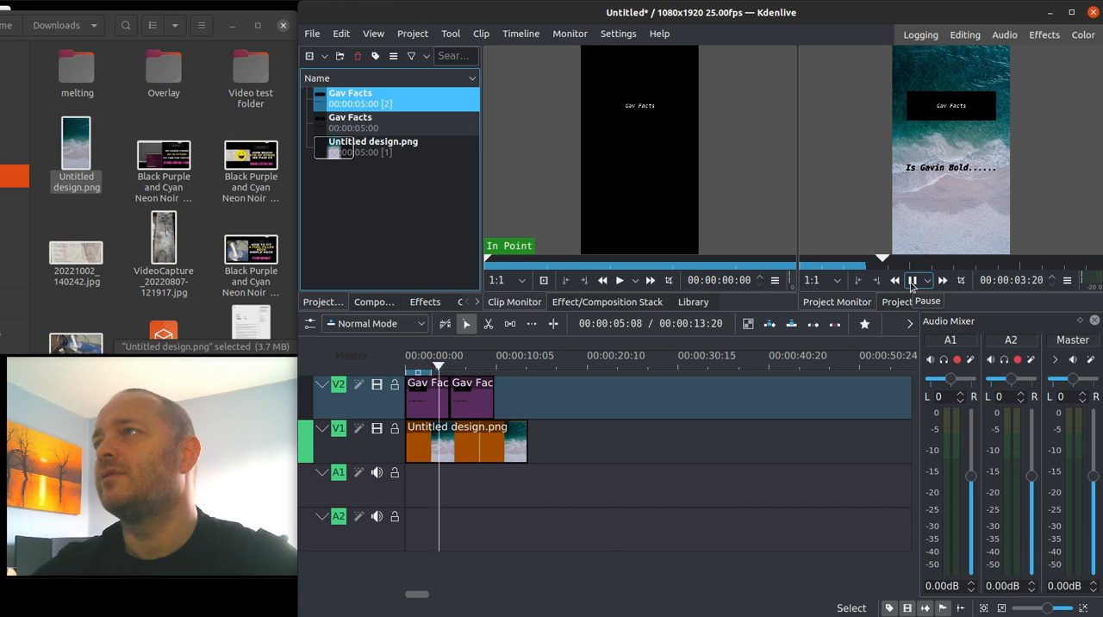
click(911, 280)
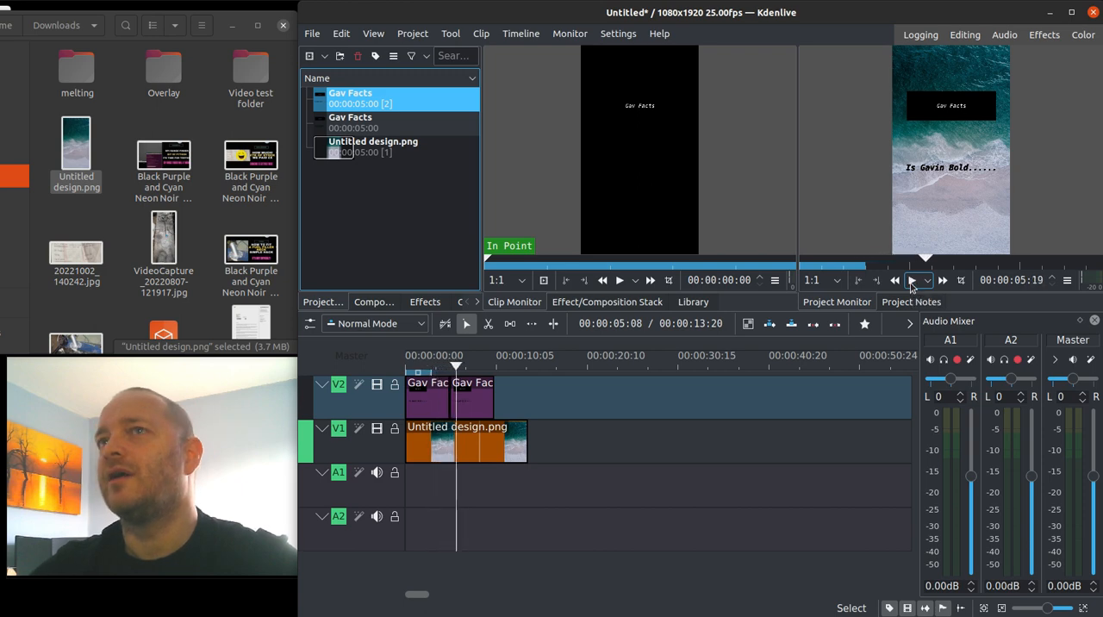
click(482, 407)
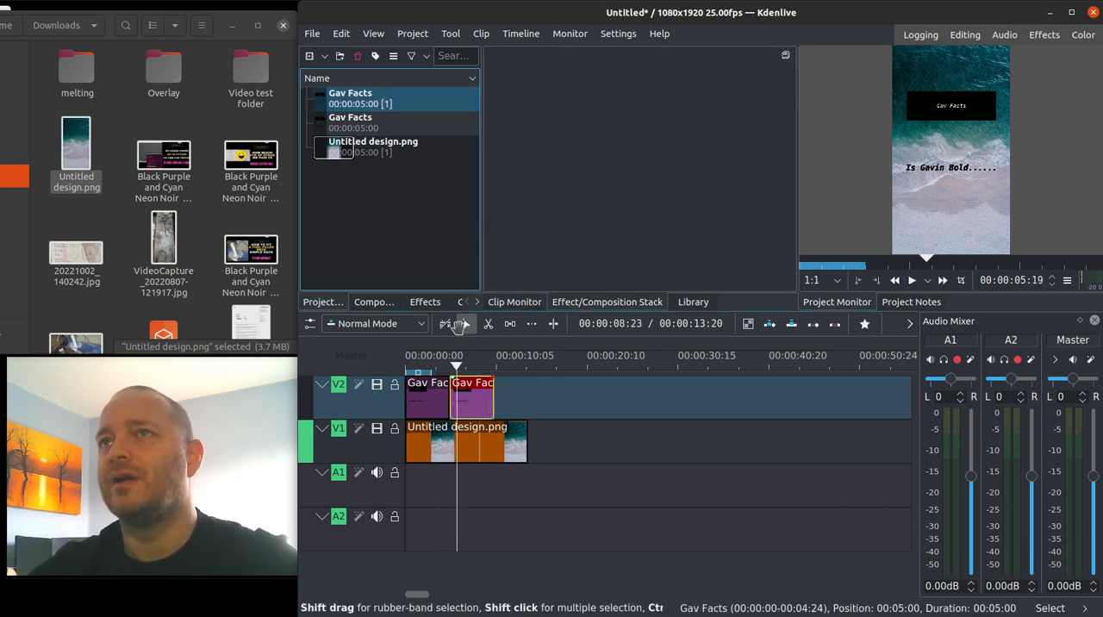
key(Delete)
Place the duplicated Gav Facts title directly after the first one on track V2 and play the timeline from the start.
click(355, 126)
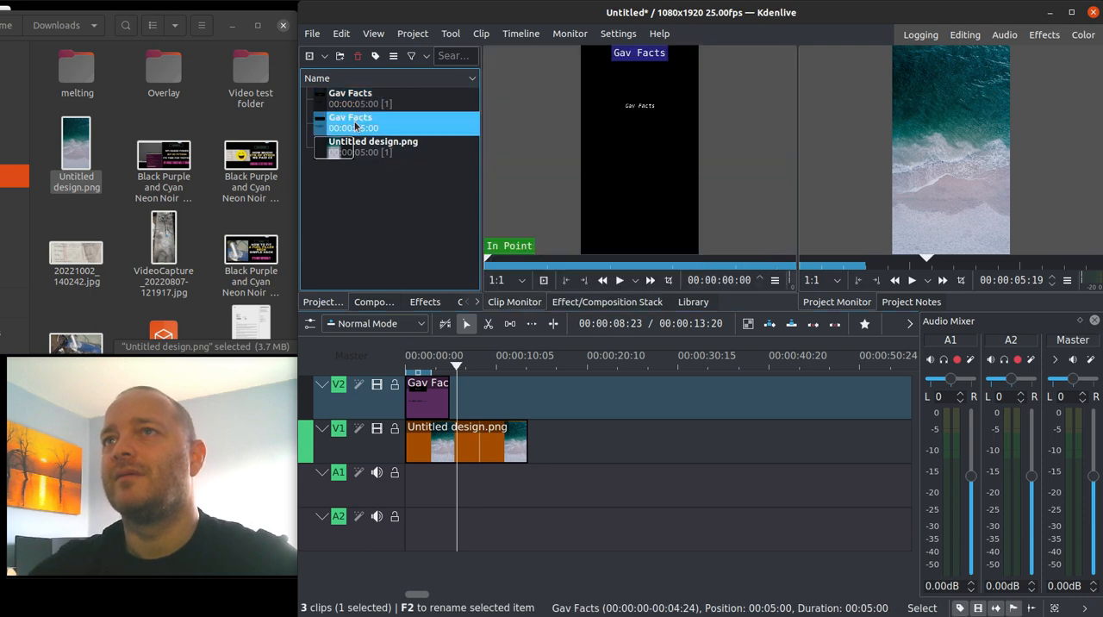
drag(355, 126, 440, 412)
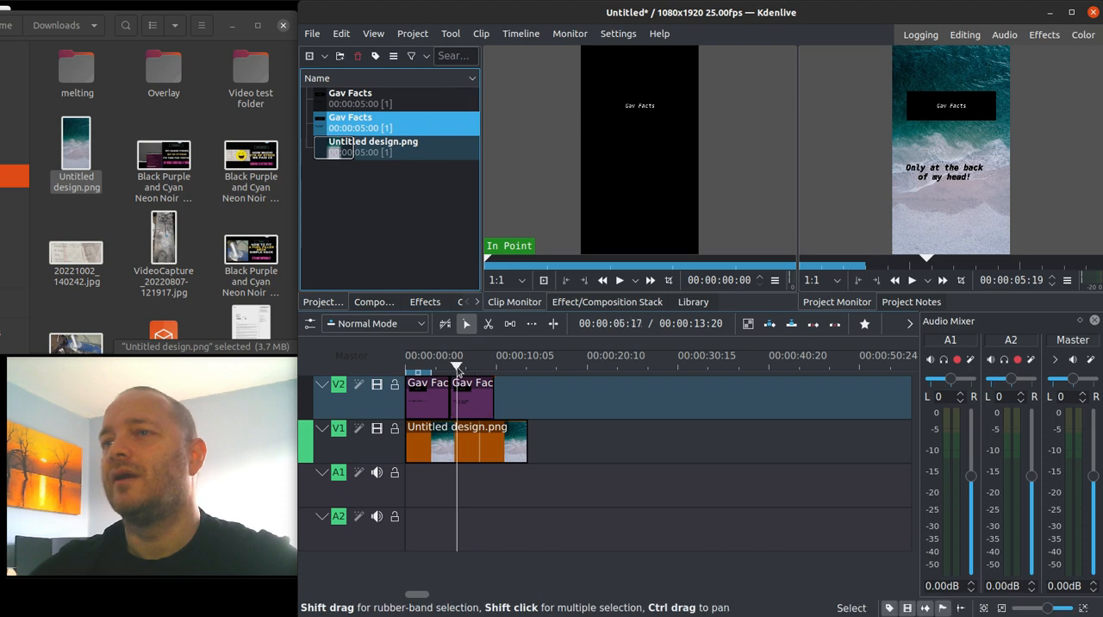
drag(429, 369, 406, 372)
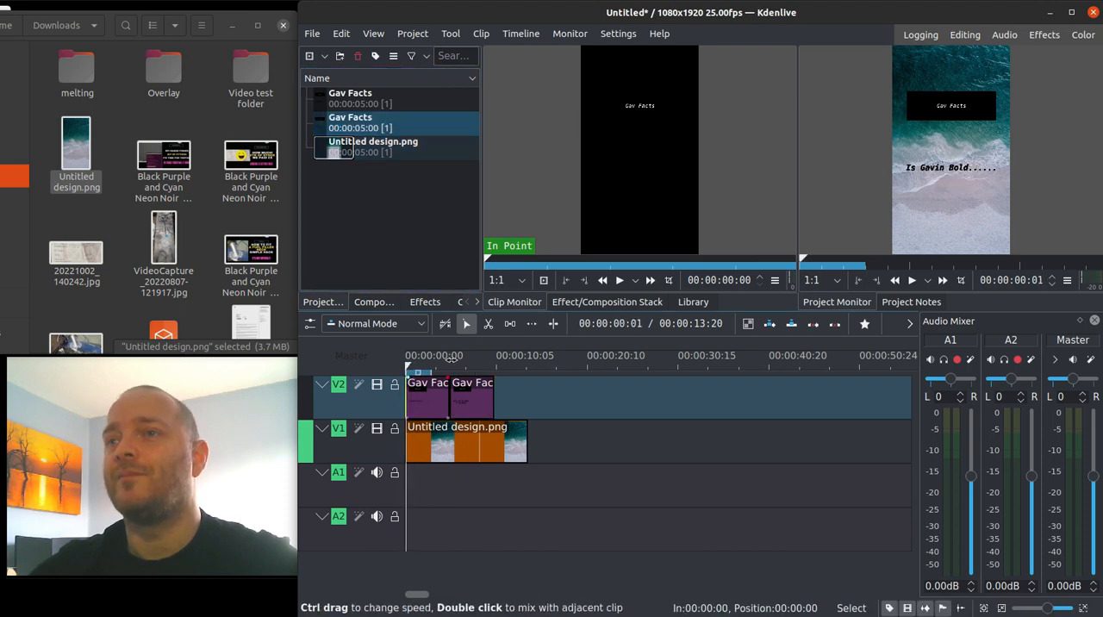
click(911, 281)
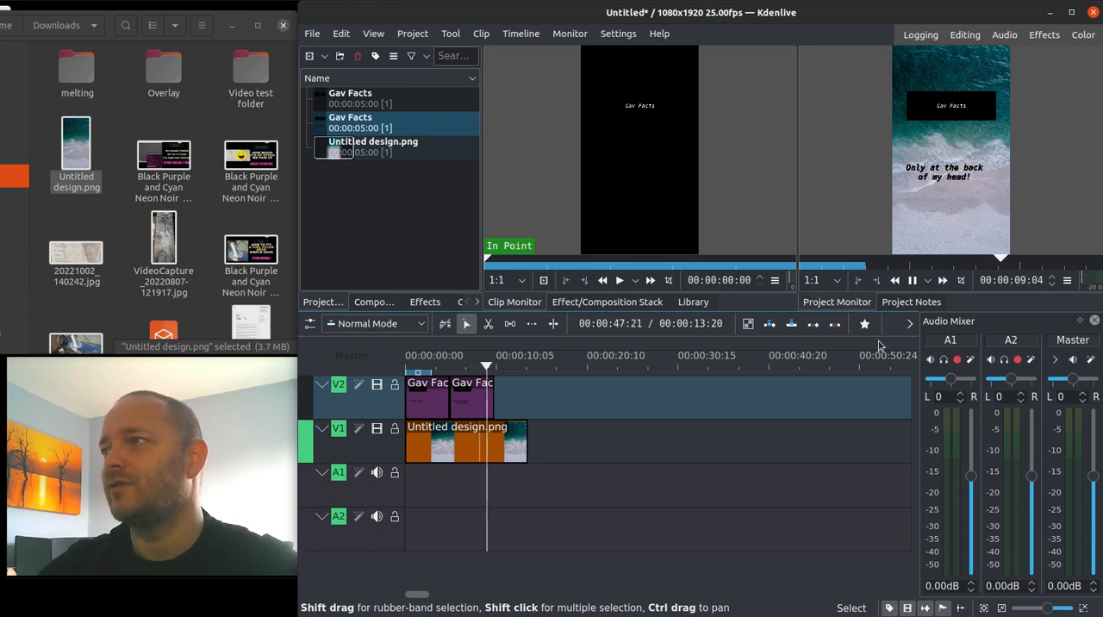
Stop playback, trim the background image on track V1 to end with the second title clip and return the playhead to 00:00:00:00.
click(916, 280)
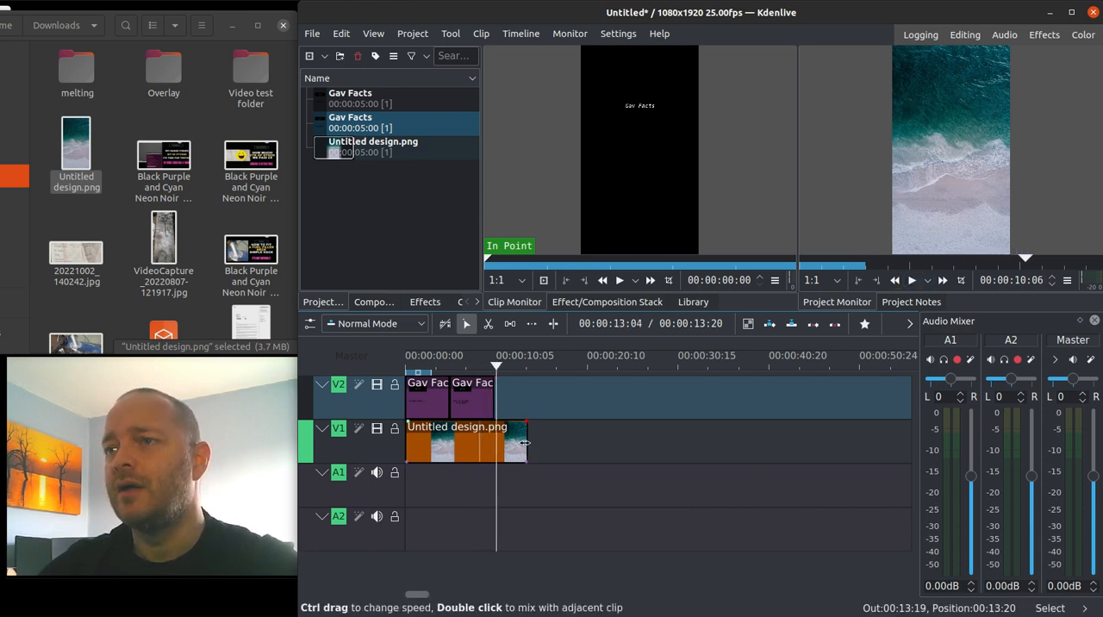
drag(523, 442, 495, 445)
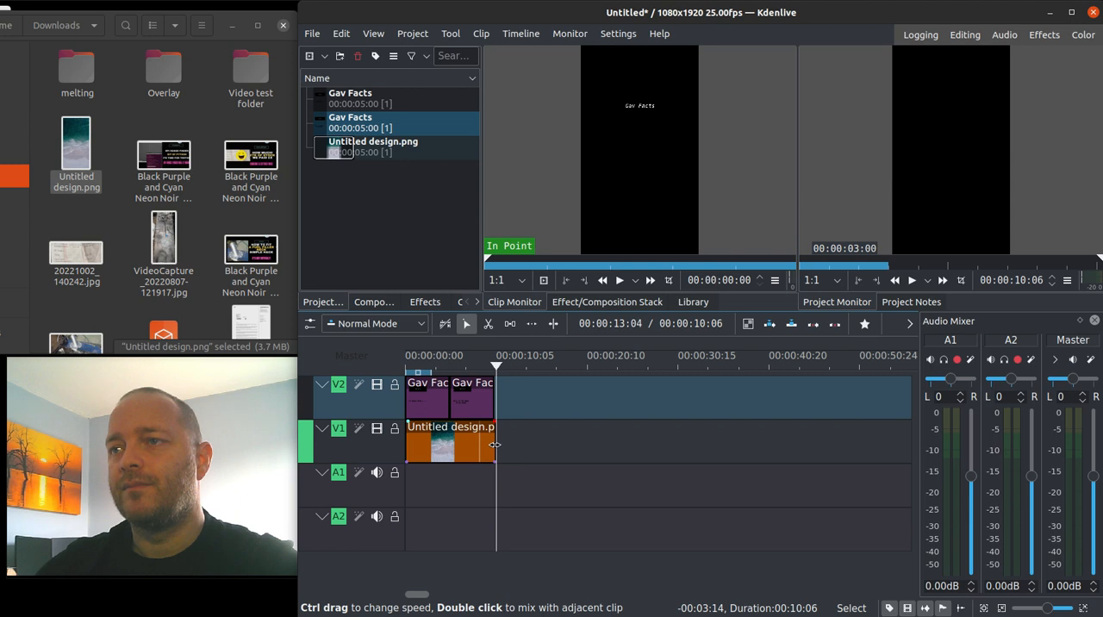
drag(496, 368, 393, 387)
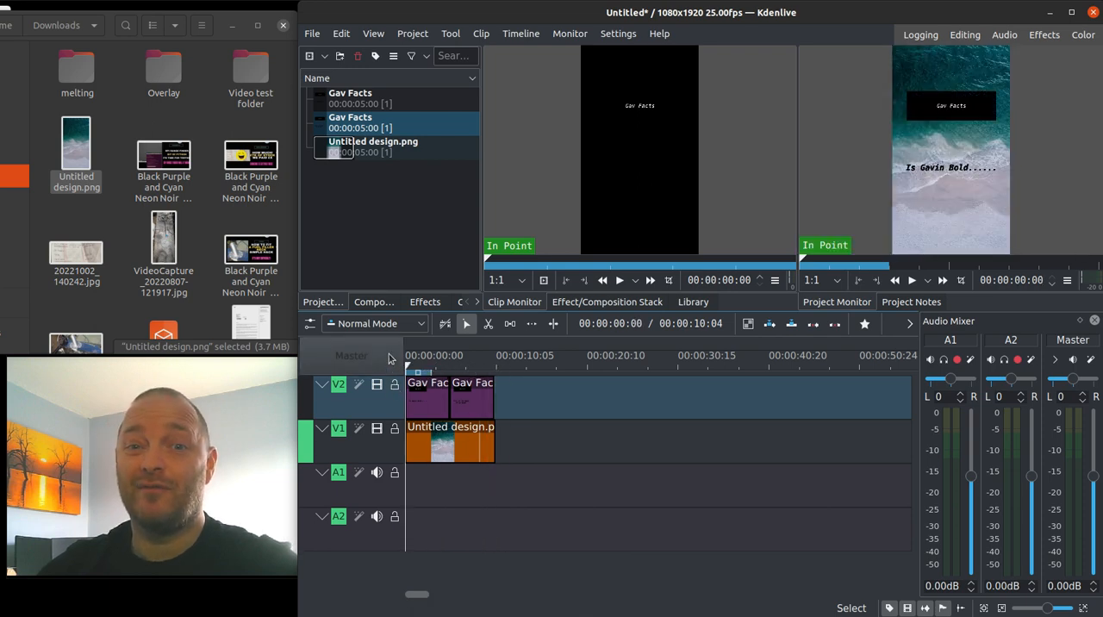
Render the full project to untitled.mp4 with the lossless H.264 (libx264+aac) preset and close the rendering dialog.
click(413, 39)
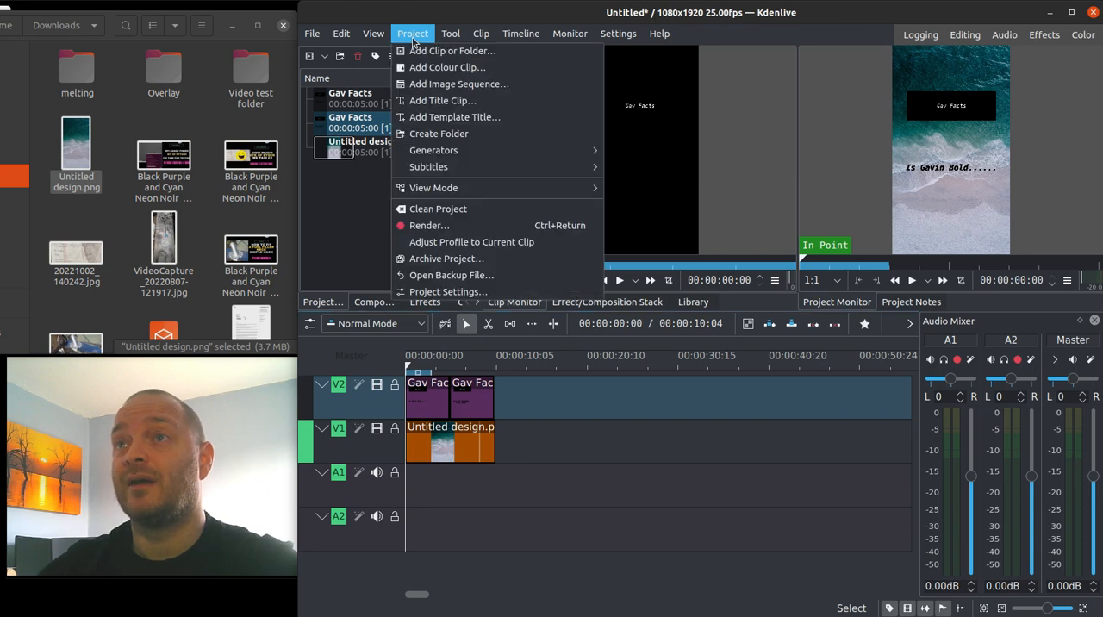
click(433, 227)
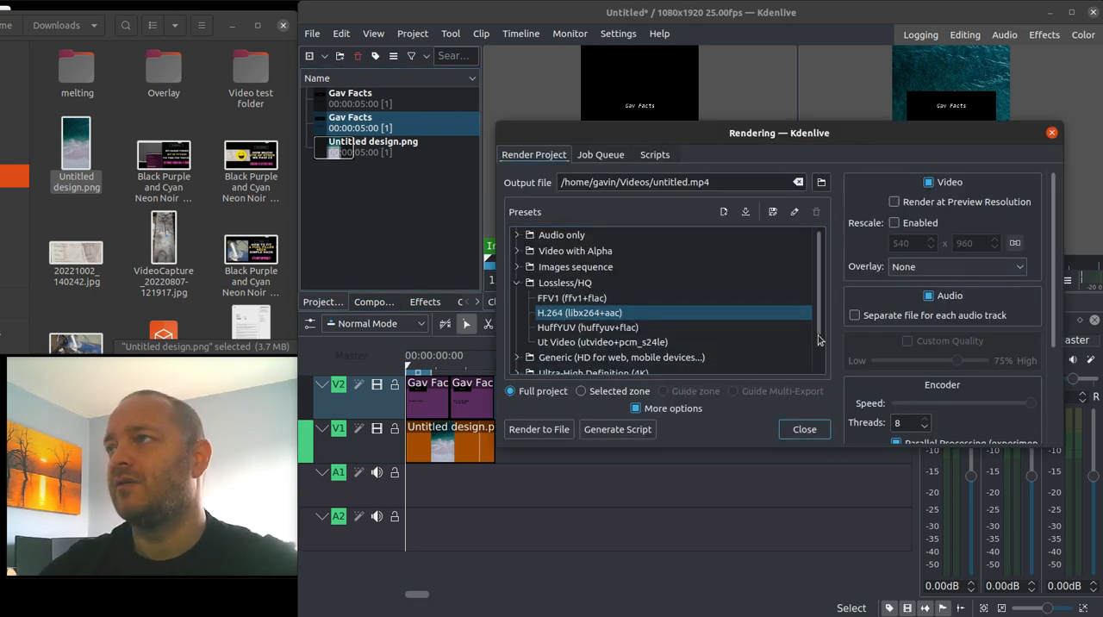
scroll(856, 356, down, 3)
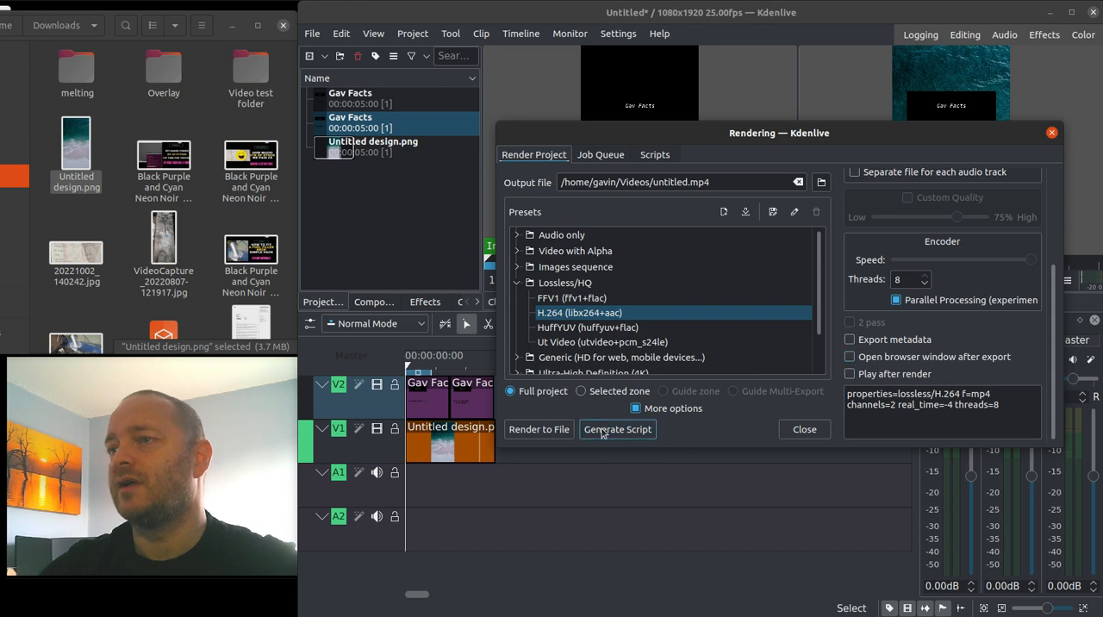
click(545, 436)
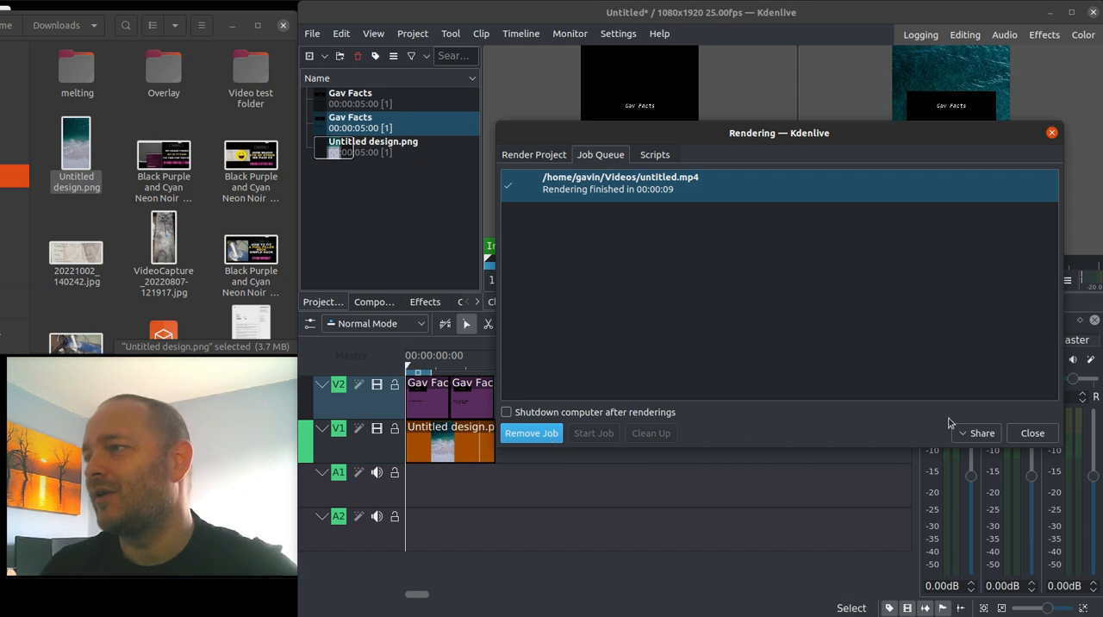
click(1032, 434)
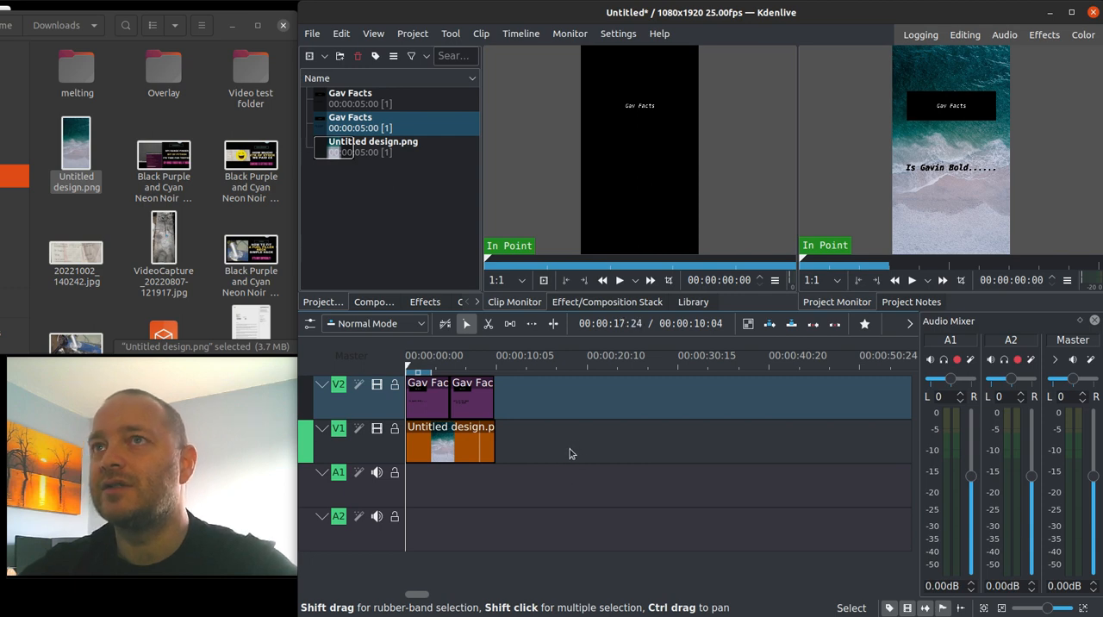
Replace the lower text of the first Gav Facts title with "How tall are you...." and update the title.
double_click(348, 107)
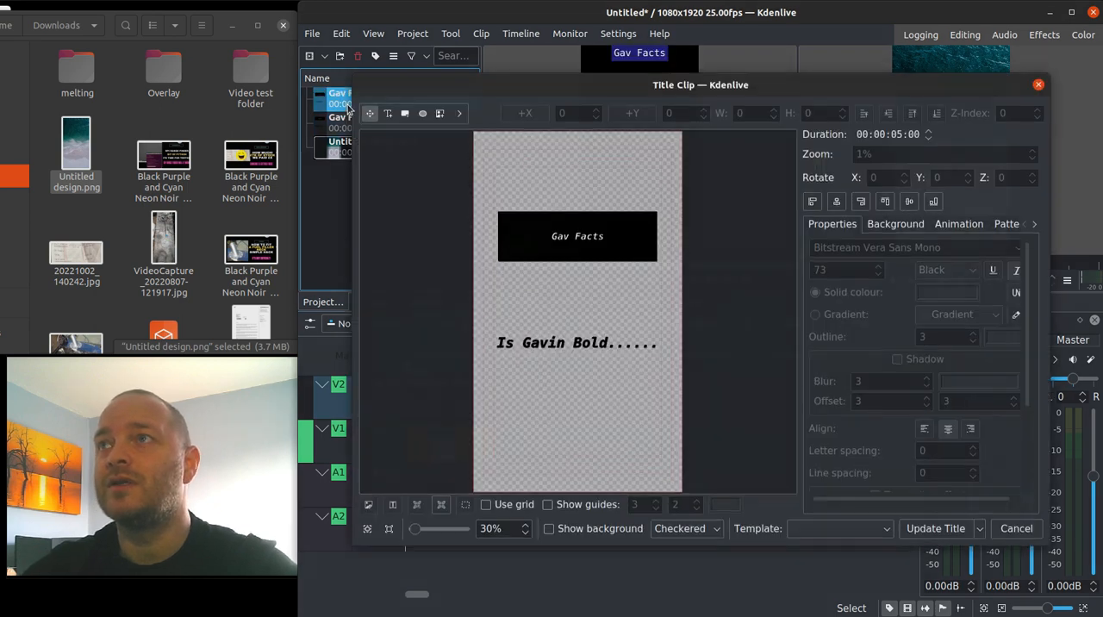
click(504, 349)
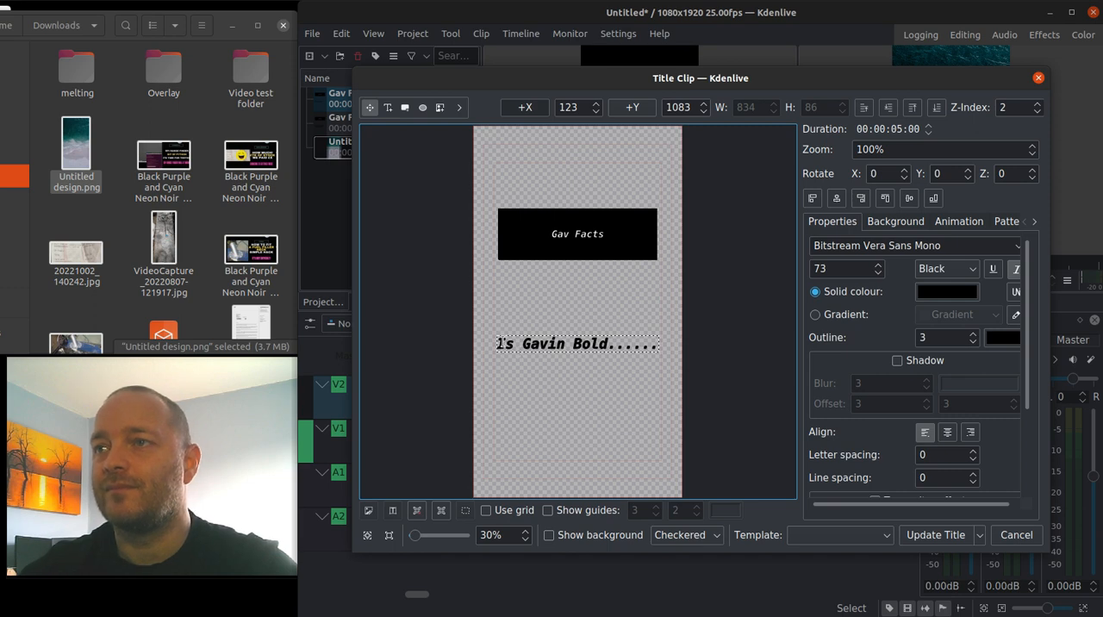
double_click(507, 343)
text(How Tal)
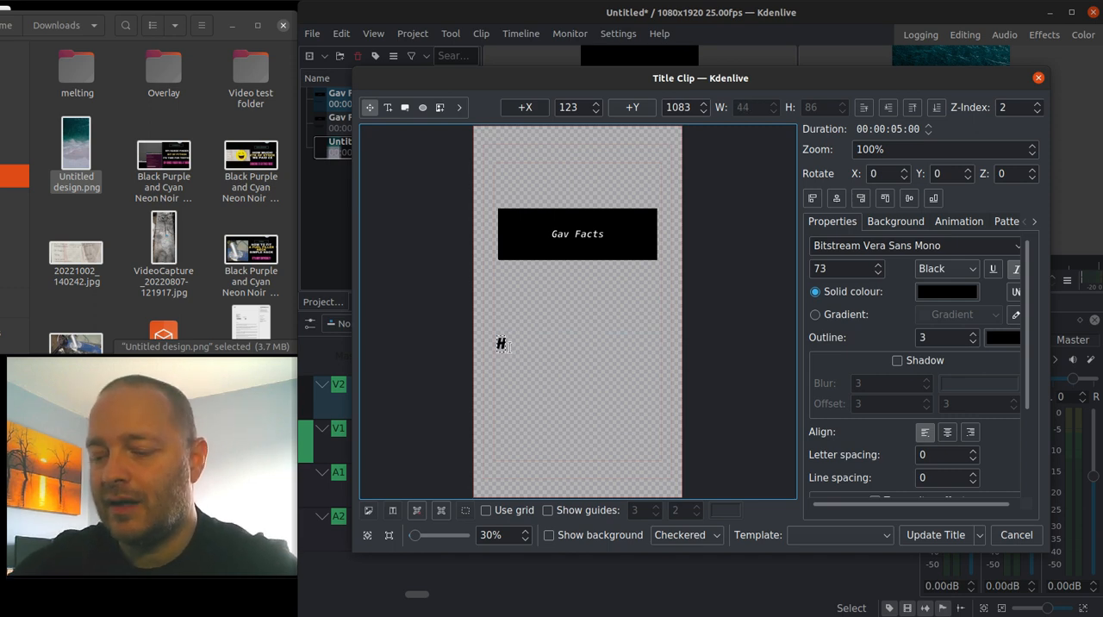
key(BackSpace)
key(BackSpace)
key(BackSpace)
text(tall are you)
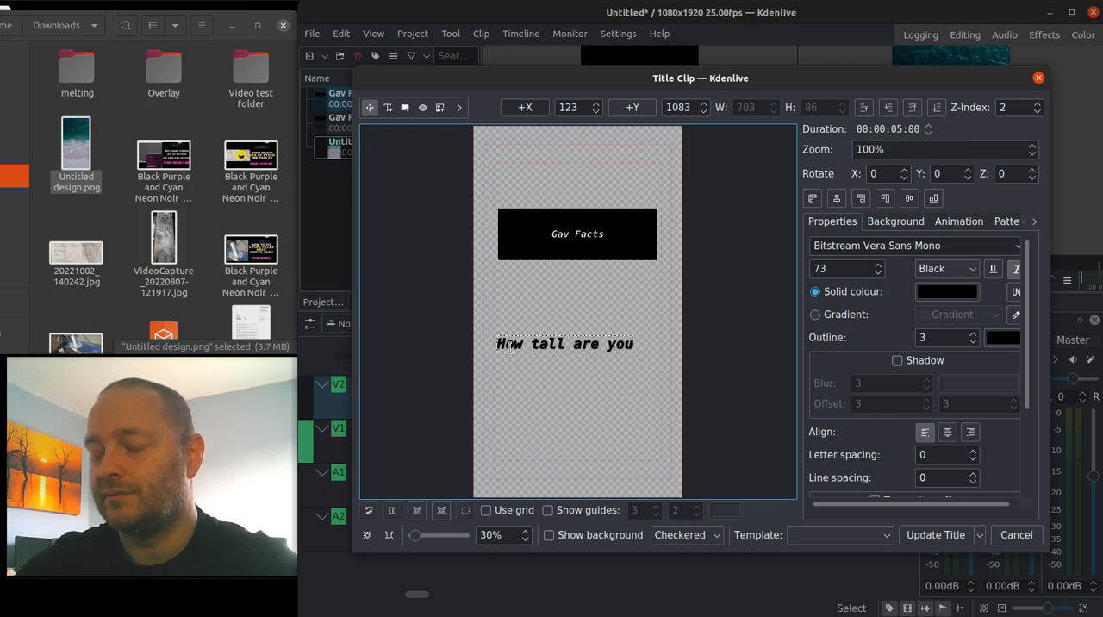
text(....)
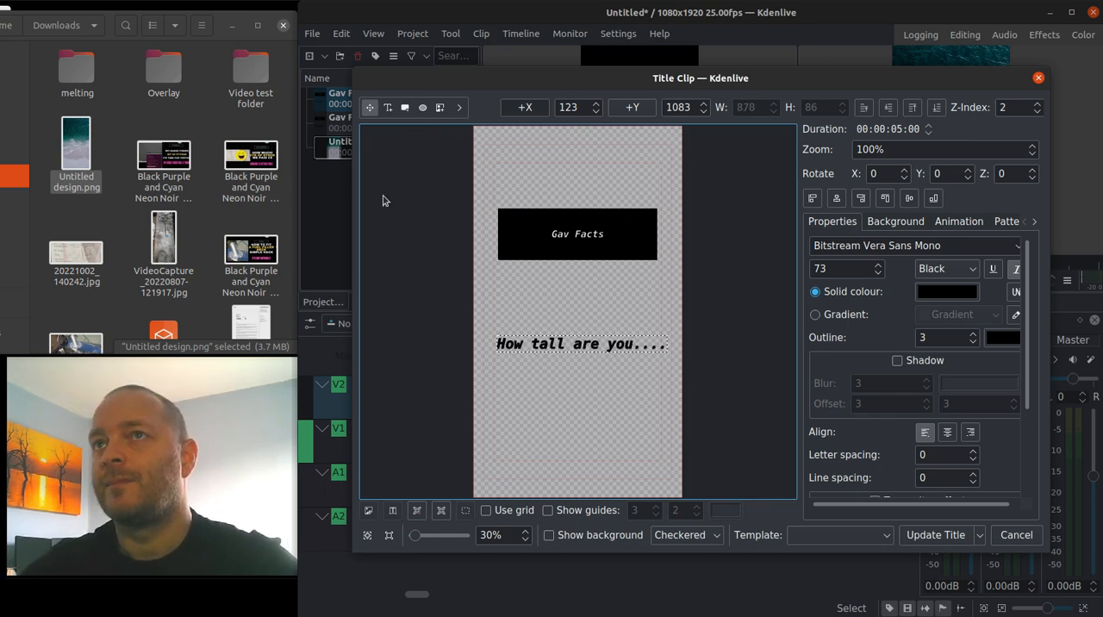
click(928, 536)
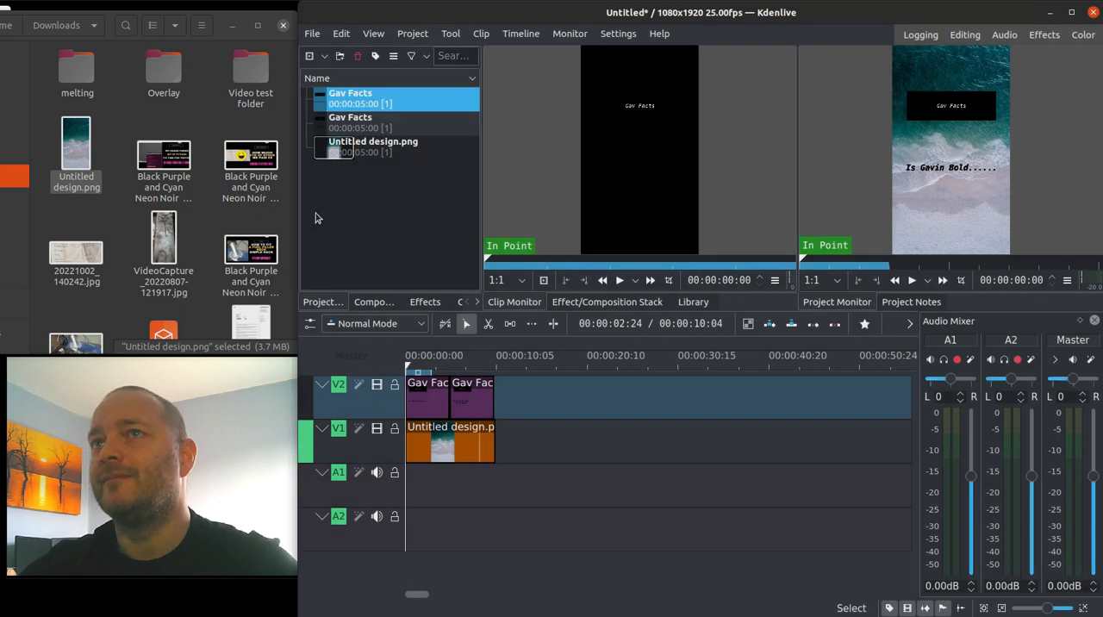
Replace the two-line lower text of the second Gav Facts title with "I am 5ft 6....ish".
double_click(343, 125)
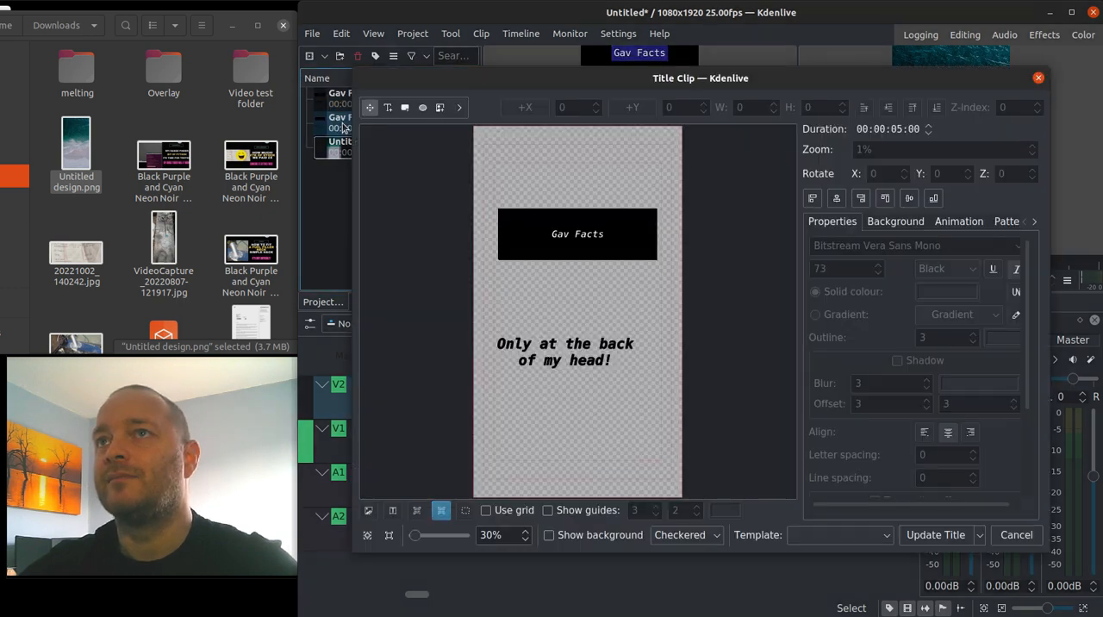
click(511, 351)
triple_click(504, 344)
key(Delete)
key(Delete)
key(Delete)
key(Delete)
key(Delete)
key(Delete)
key(Delete)
key(Delete)
key(Delete)
key(Delete)
key(Delete)
key(Delete)
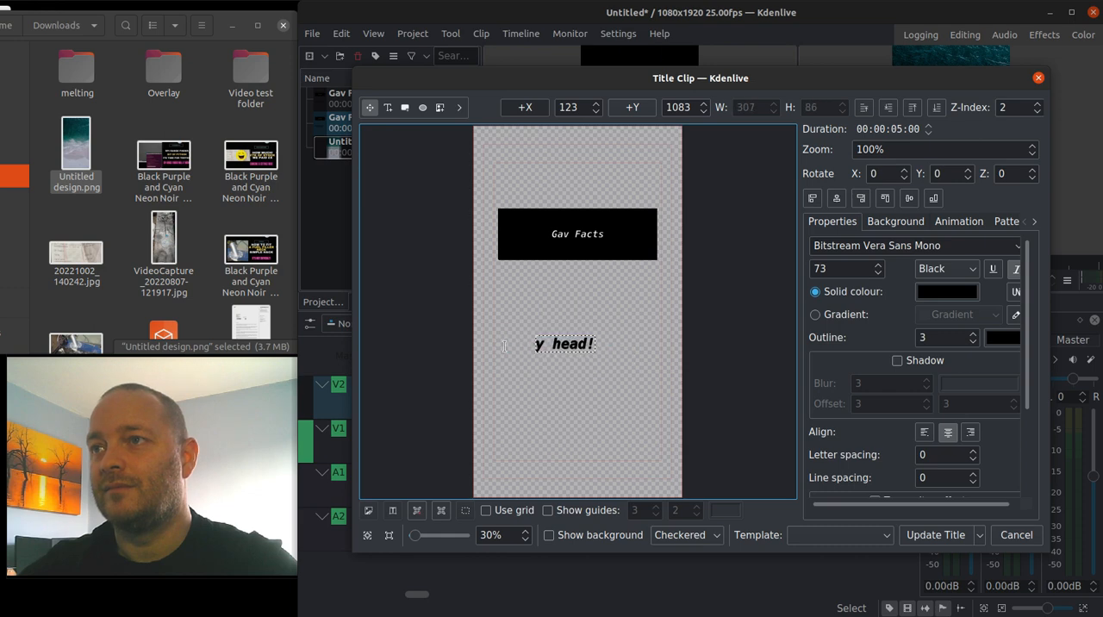
key(Delete)
text(I amn)
key(BackSpace)
text(5)
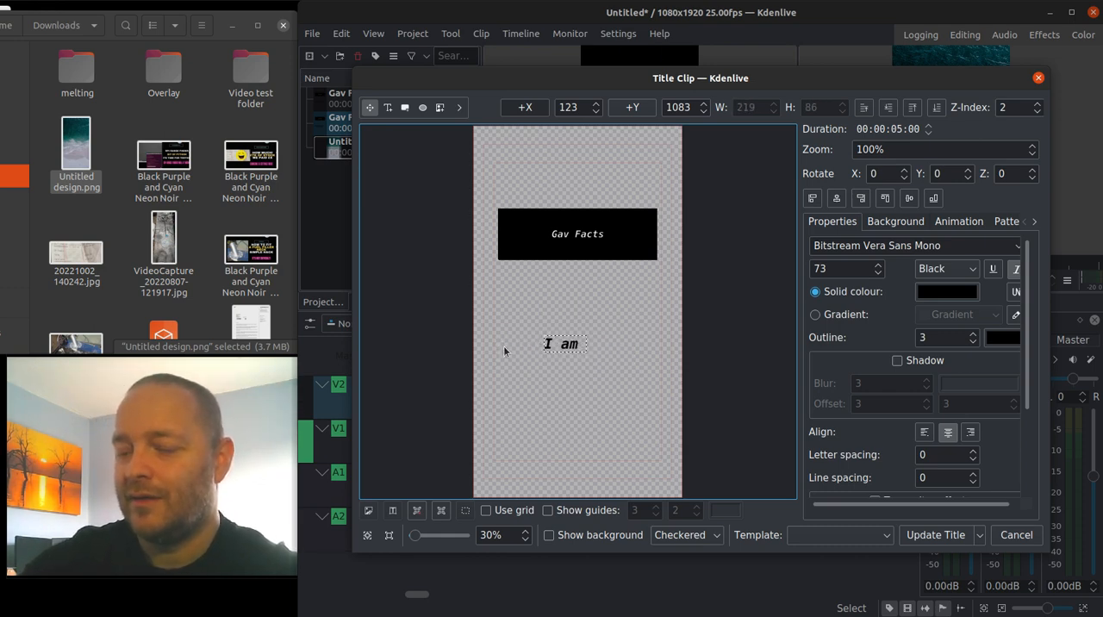
text(ft)
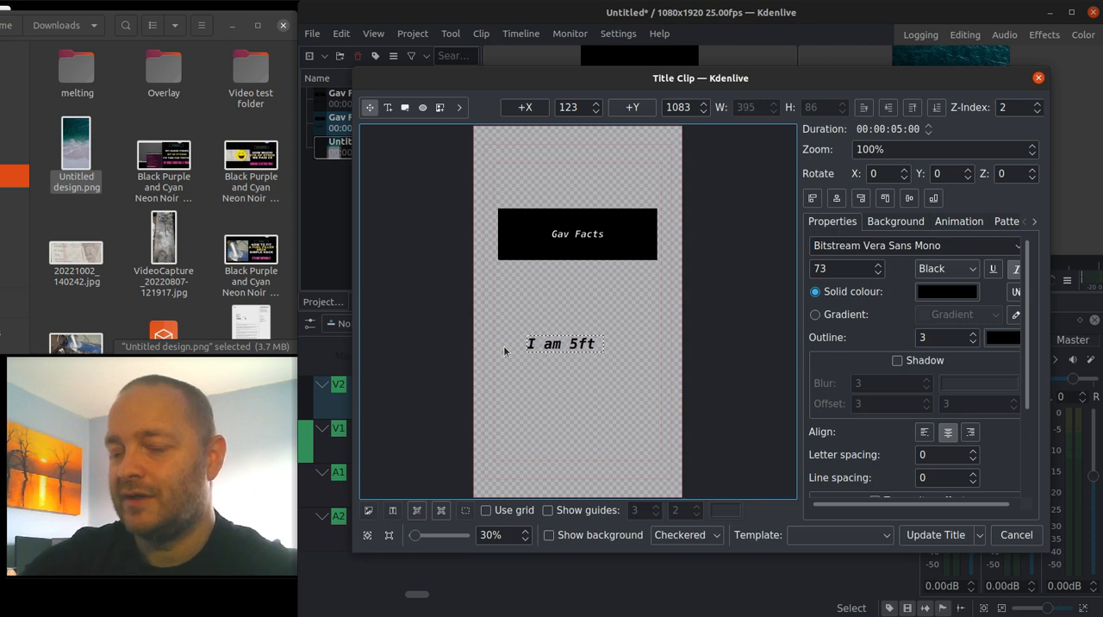
text( 6....ish)
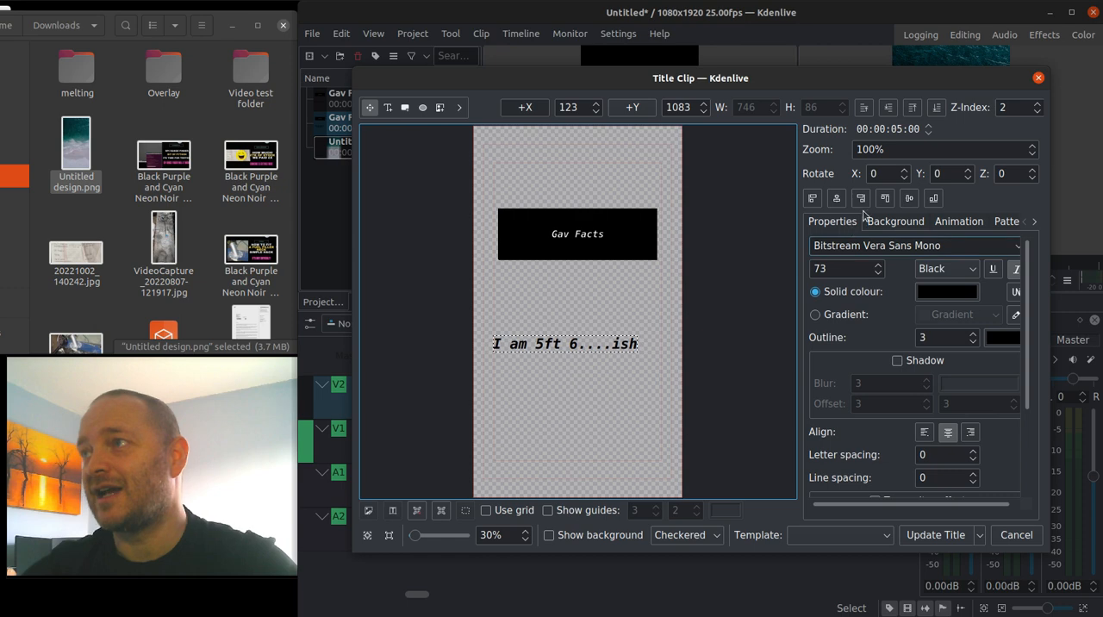
Centre the "I am 5ft 6....ish" text horizontally in the frame and update the title.
click(586, 336)
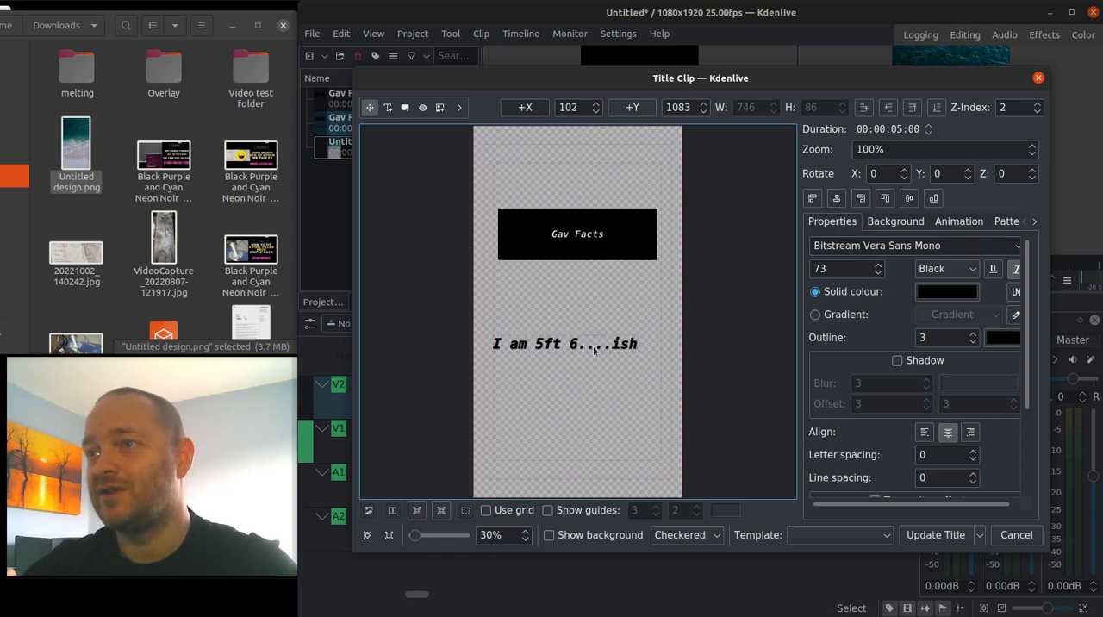
double_click(586, 343)
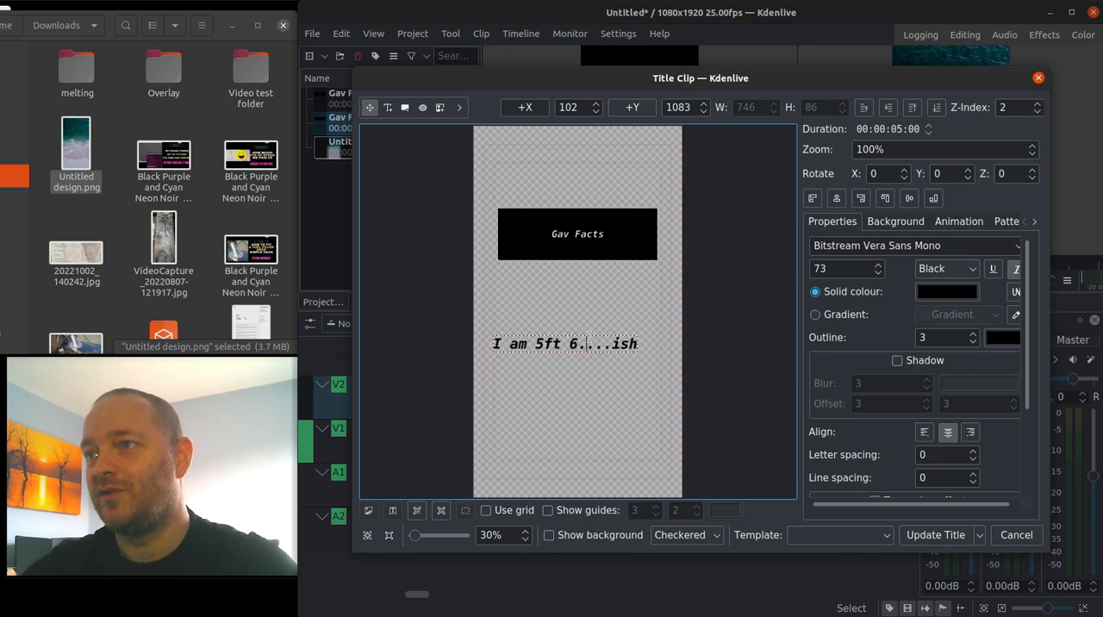
click(836, 198)
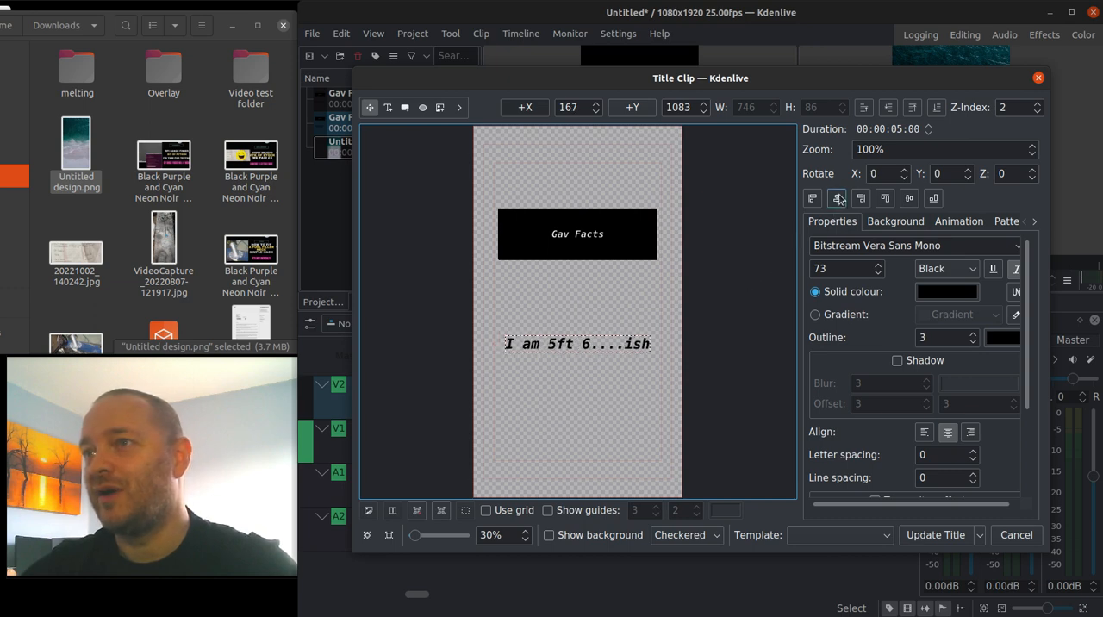
click(922, 535)
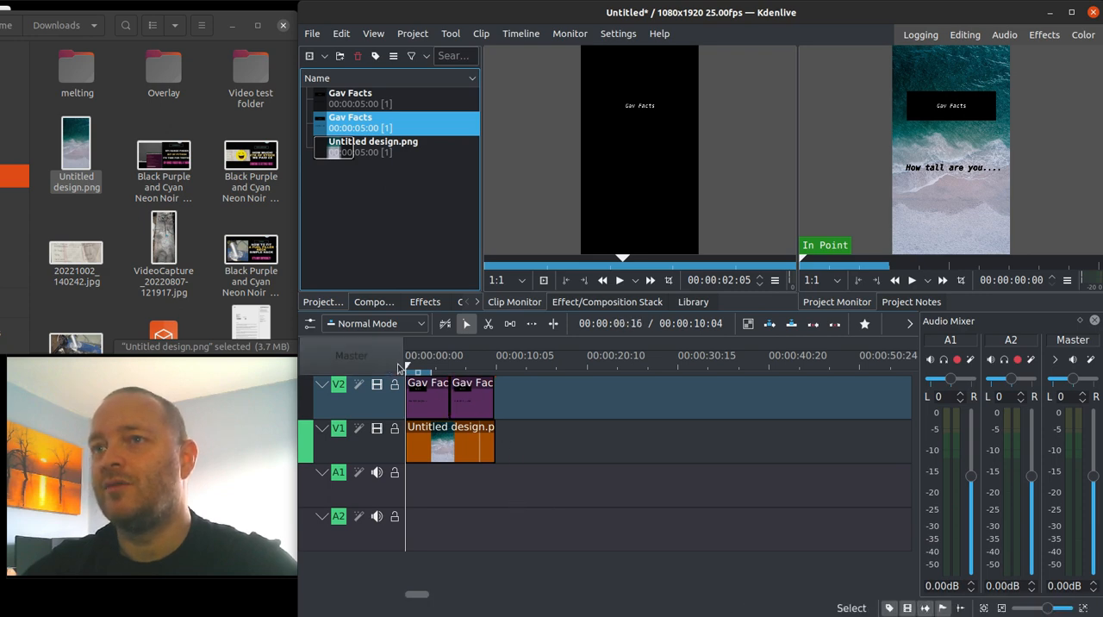
Play the timeline from the start through both titles and pause during the second one.
click(911, 281)
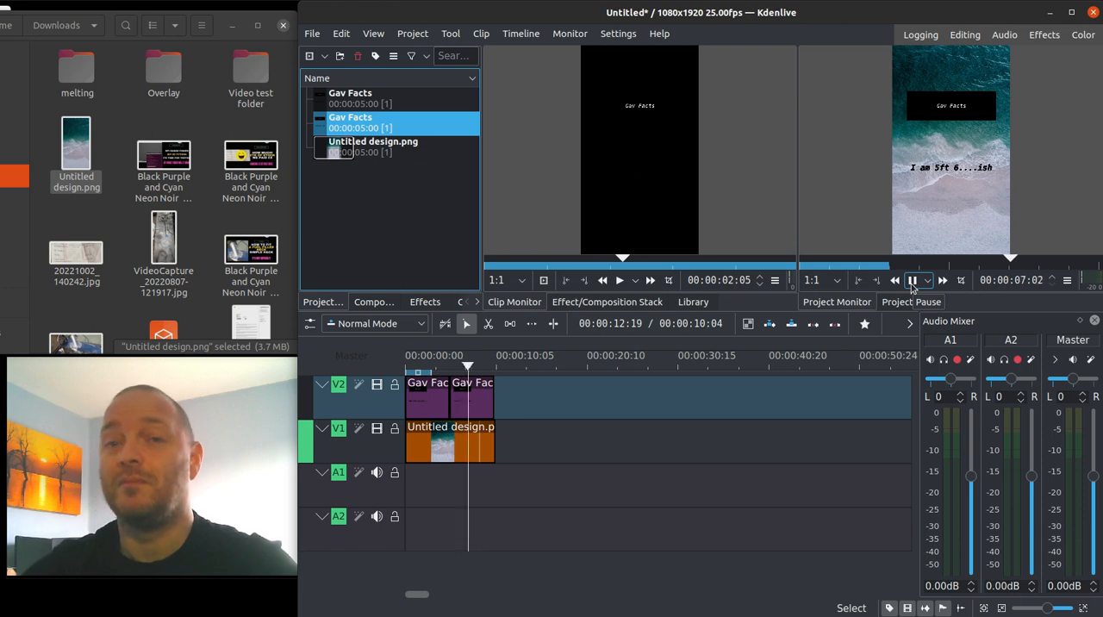
click(911, 284)
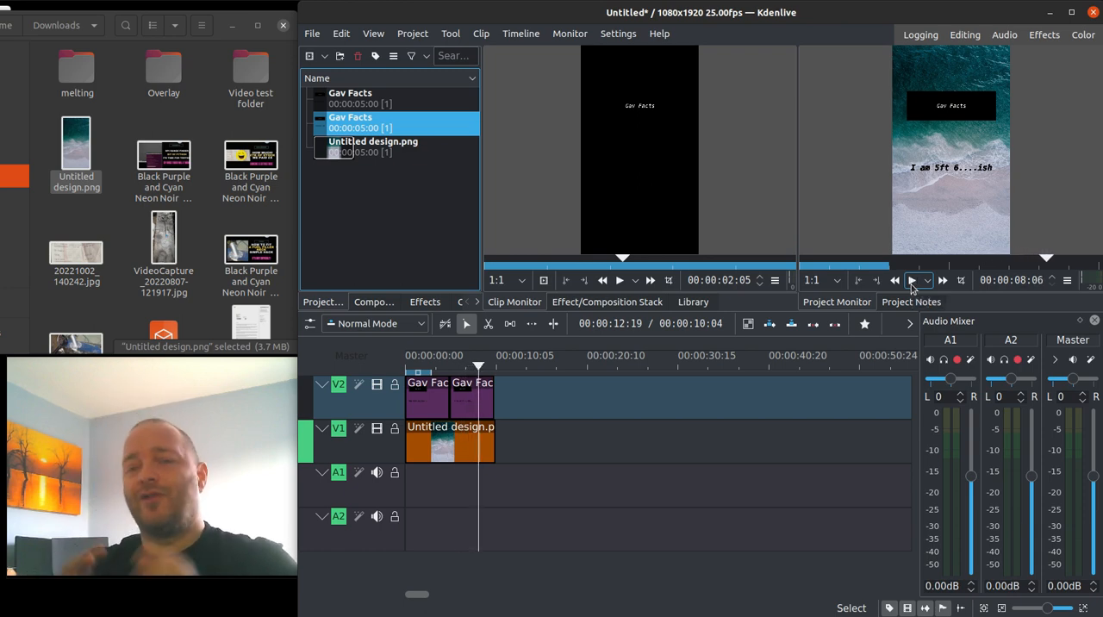